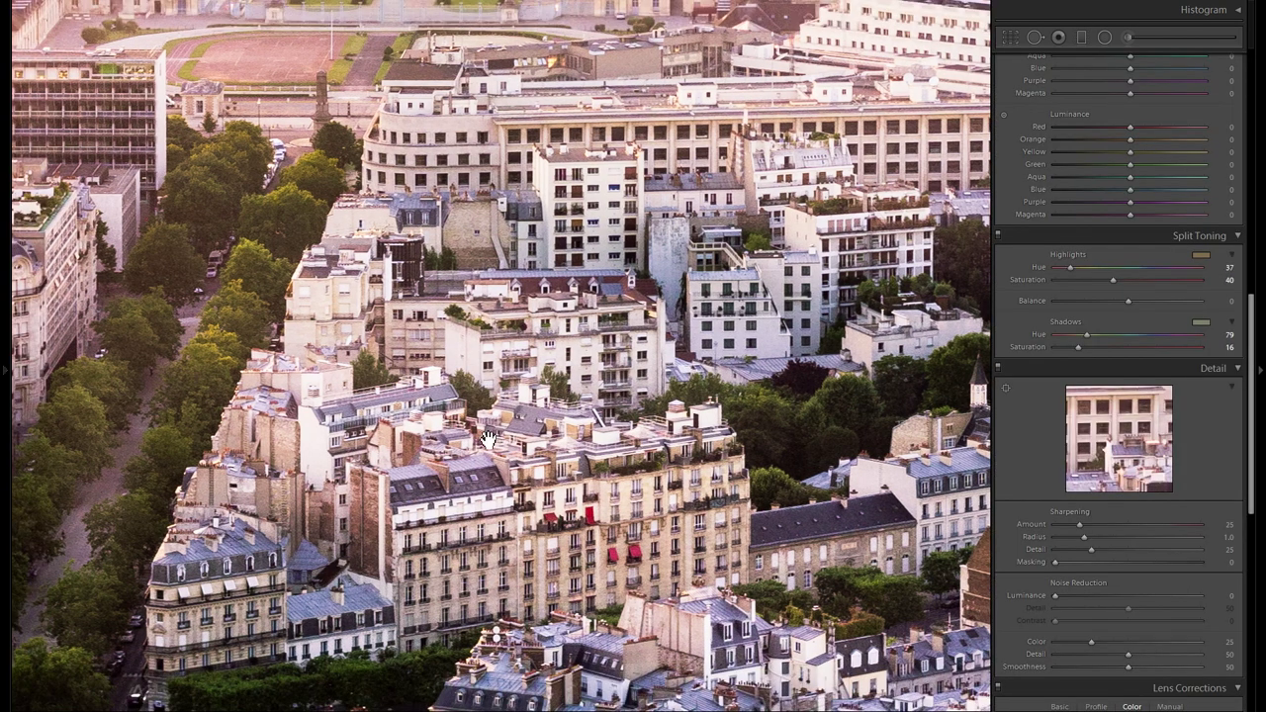
Fit the Paris photo to the window and bring the Detail panel's sharpening and noise settings into view.
left_click(522, 393)
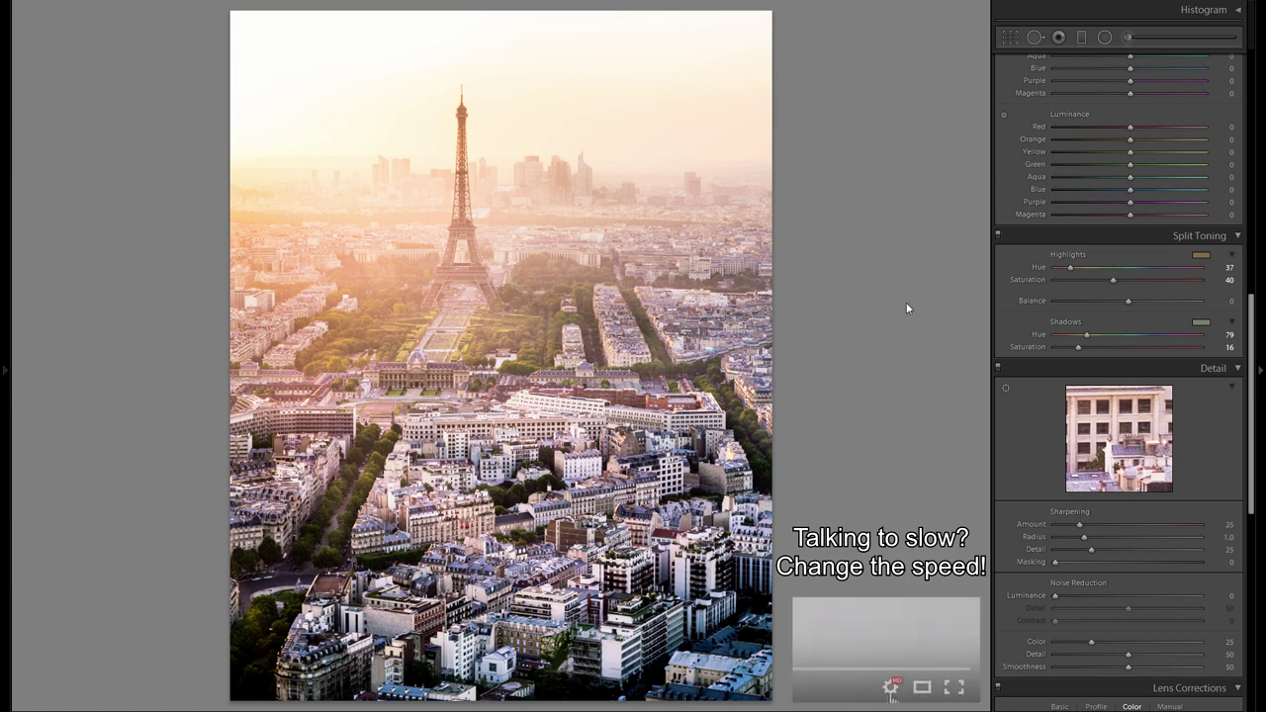
scroll(1079, 349, "up", 10)
scroll(1050, 339, "up", 5)
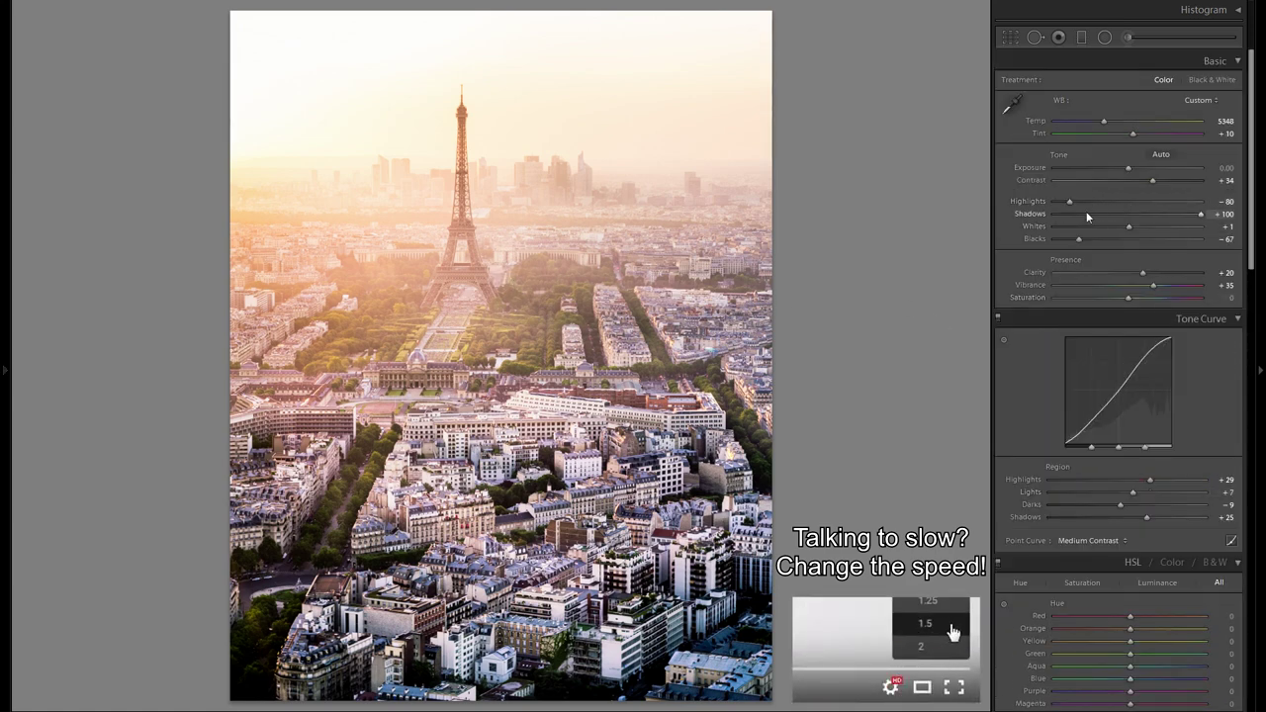
scroll(1147, 297, "down", 12)
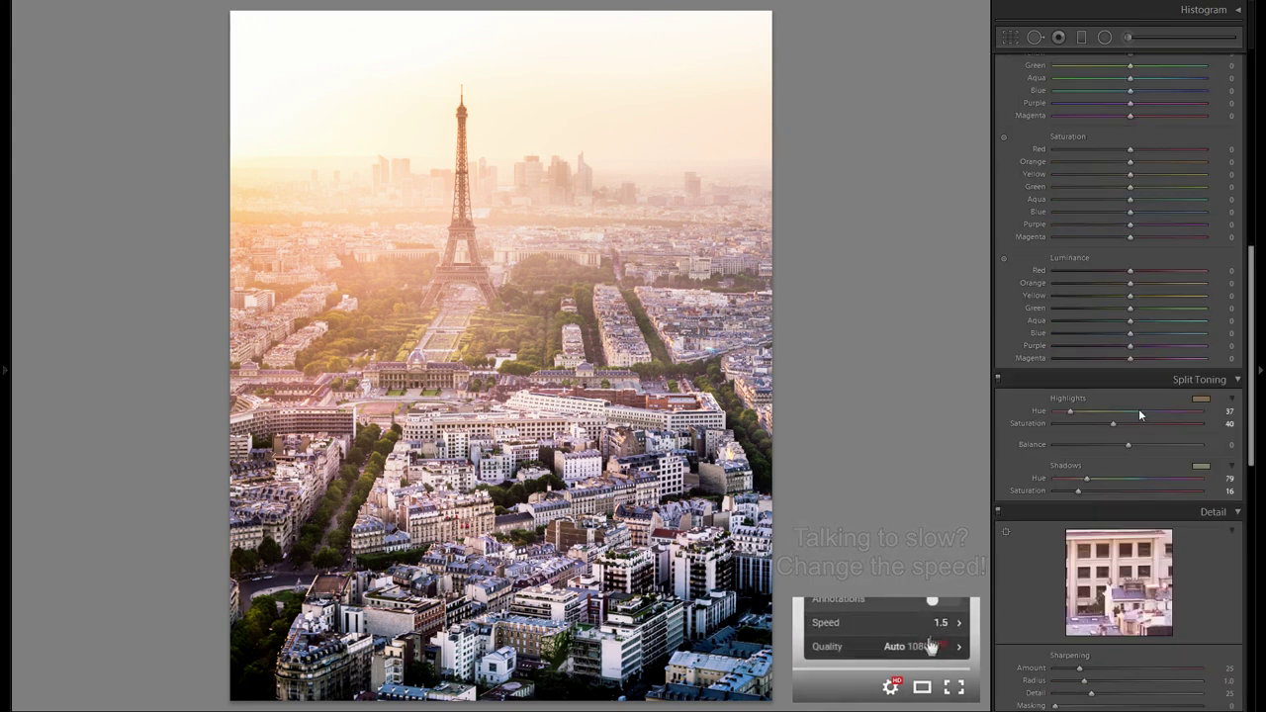
scroll(1152, 366, "down", 3)
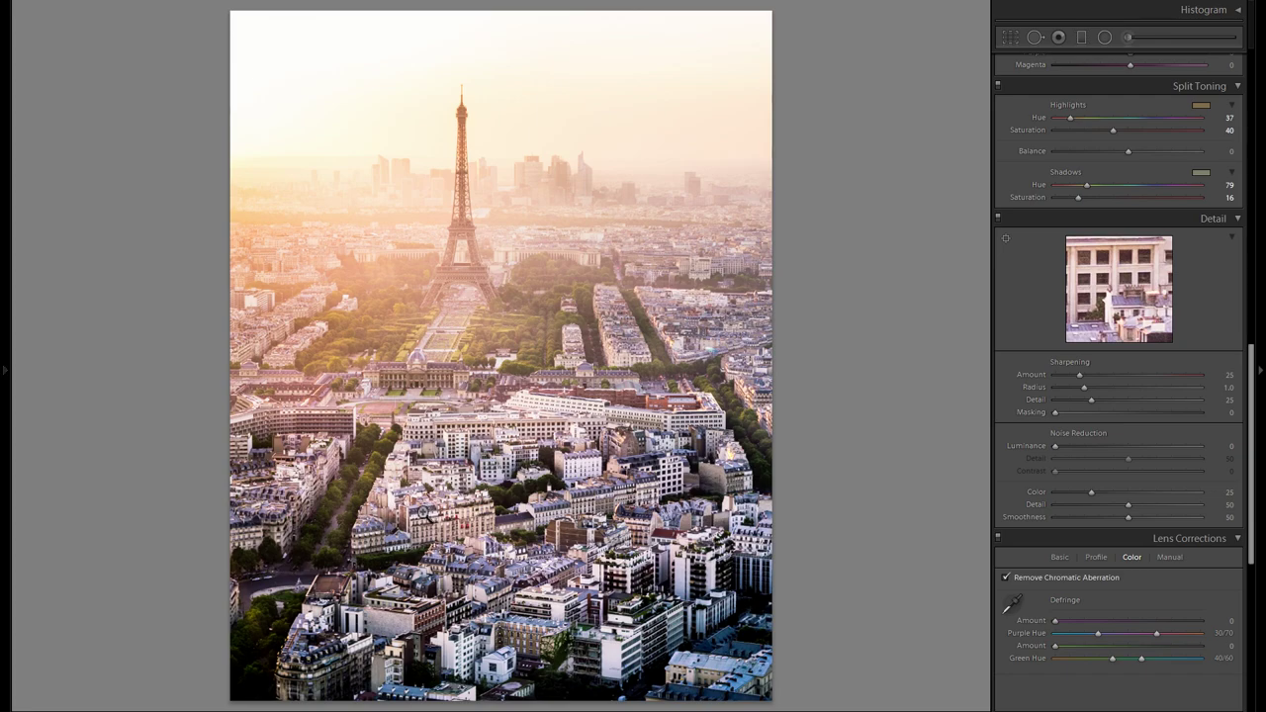
Zoom to 1:1 on the Paris buildings and pan around the zoomed view.
left_click(422, 511)
left_click_drag(516, 573, 534, 483)
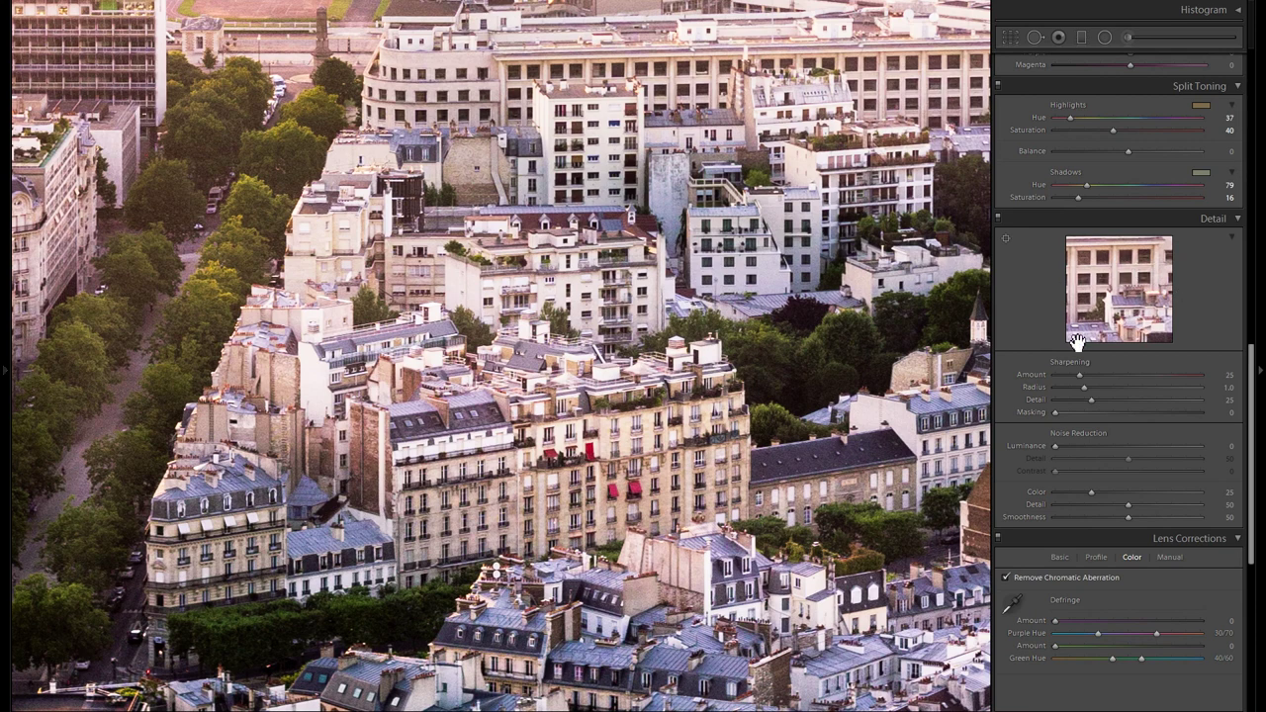
left_click_drag(517, 491, 479, 478)
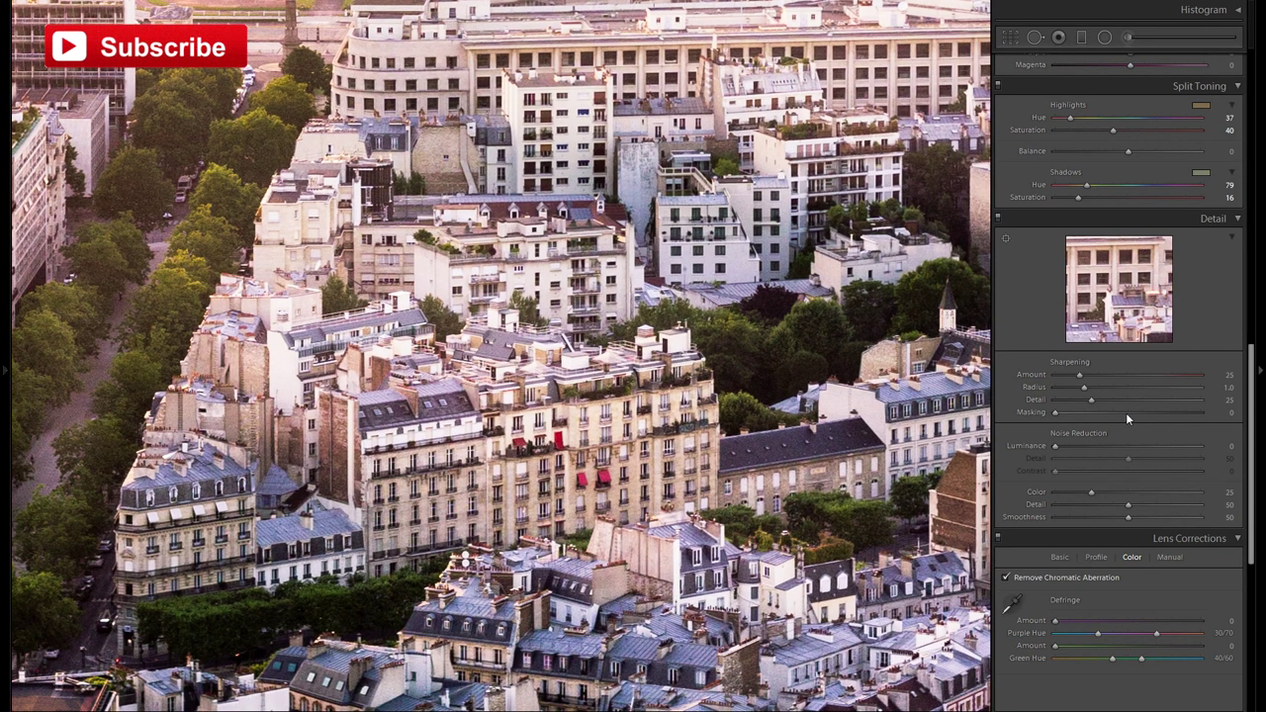
left_click_drag(699, 482, 744, 501)
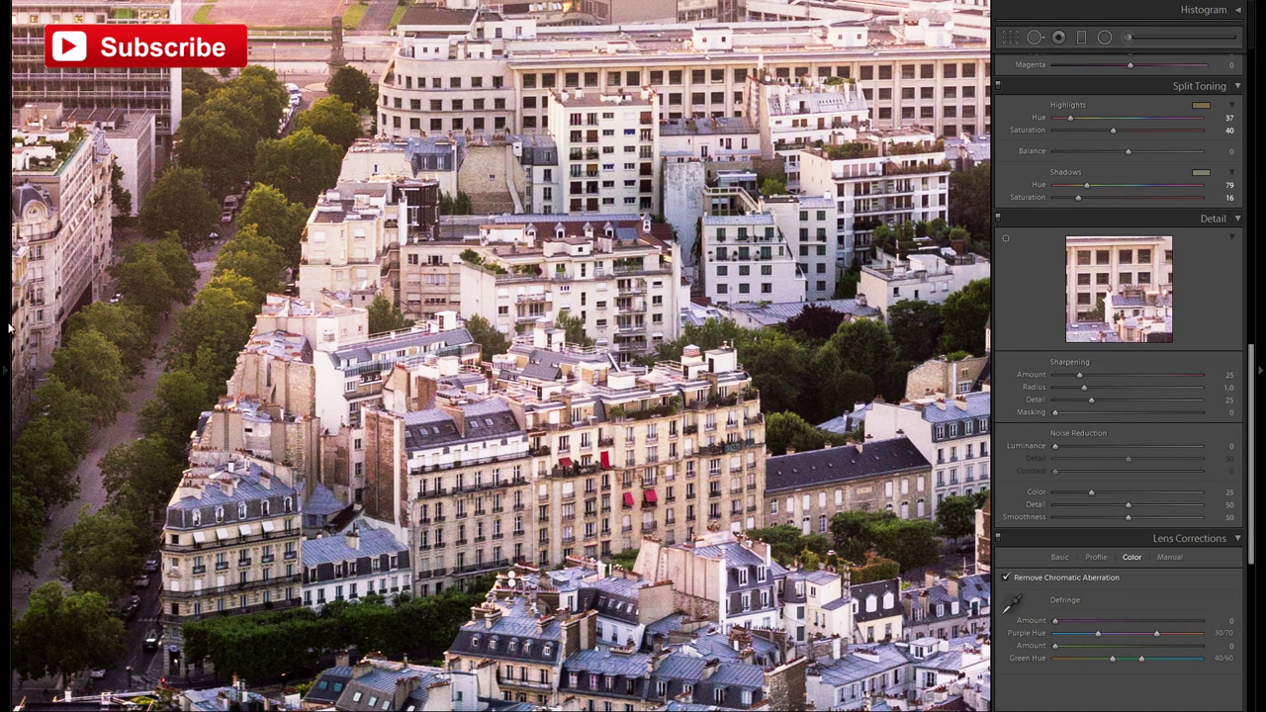
Raise the Navigator zoom ratio and pan along the tree-lined street to the statue square.
mouse_move(12, 328)
left_click(164, 9)
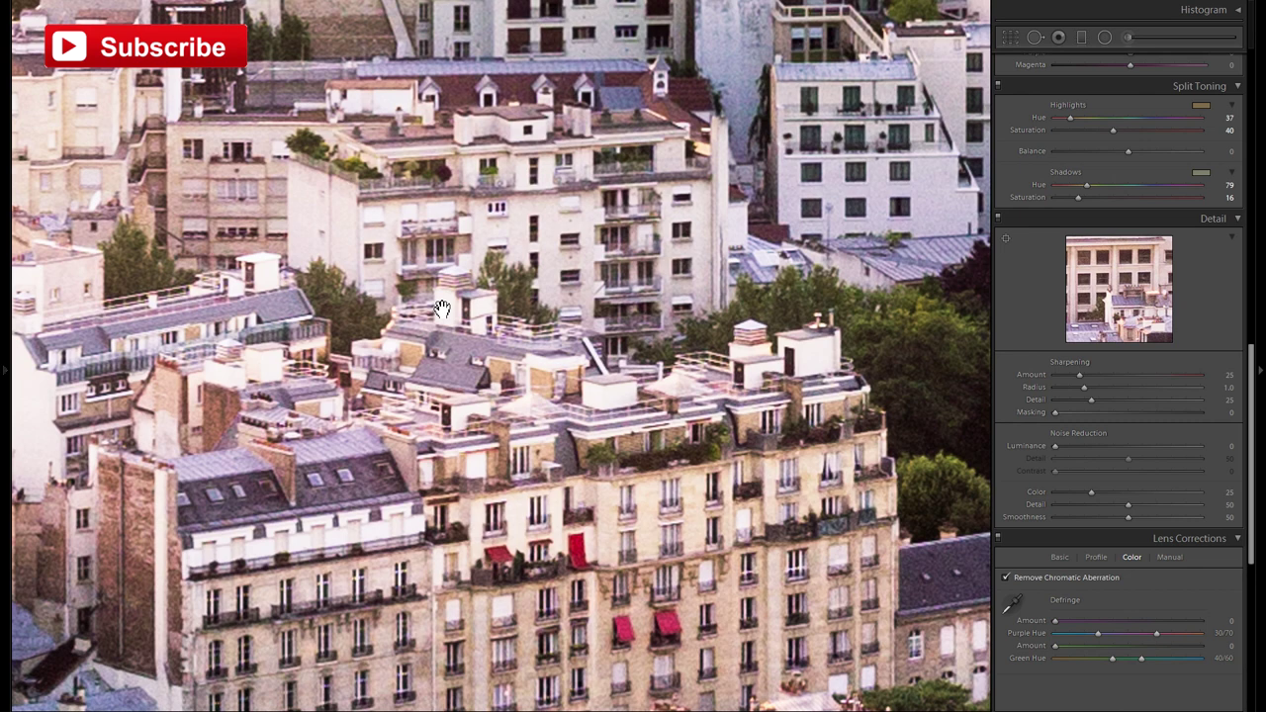
left_click_drag(442, 308, 703, 378)
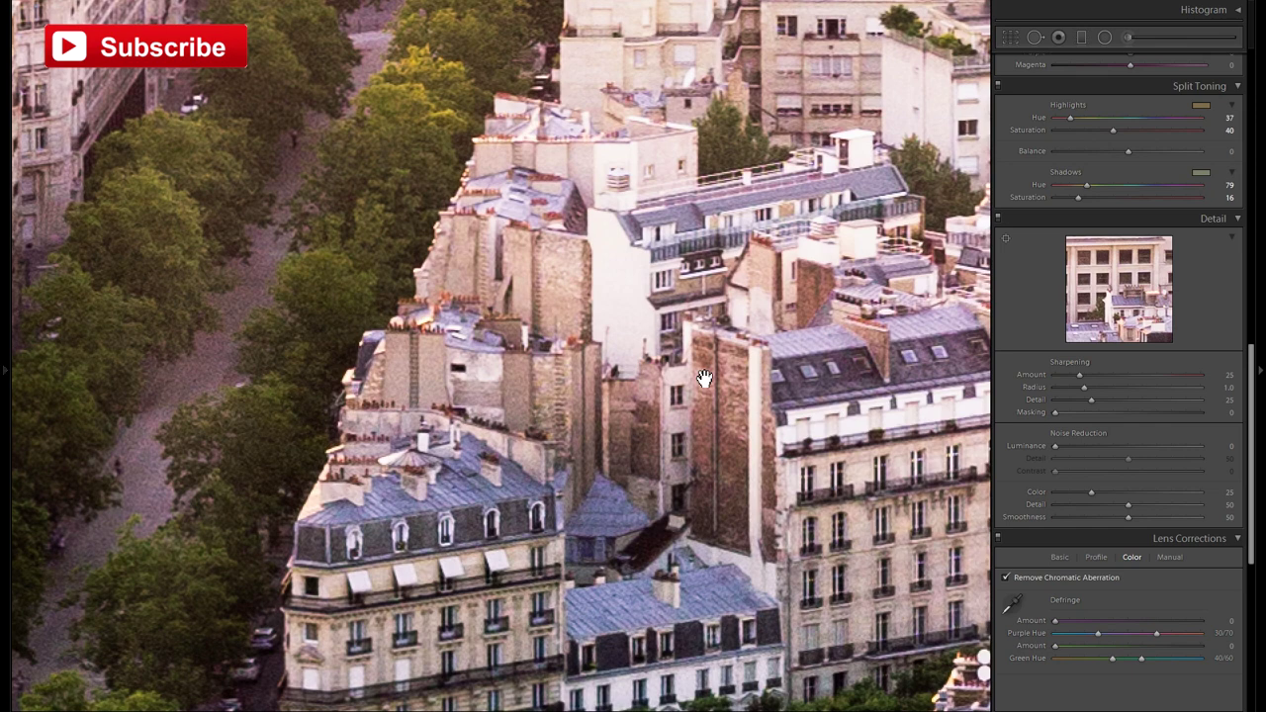
left_click_drag(703, 378, 875, 339)
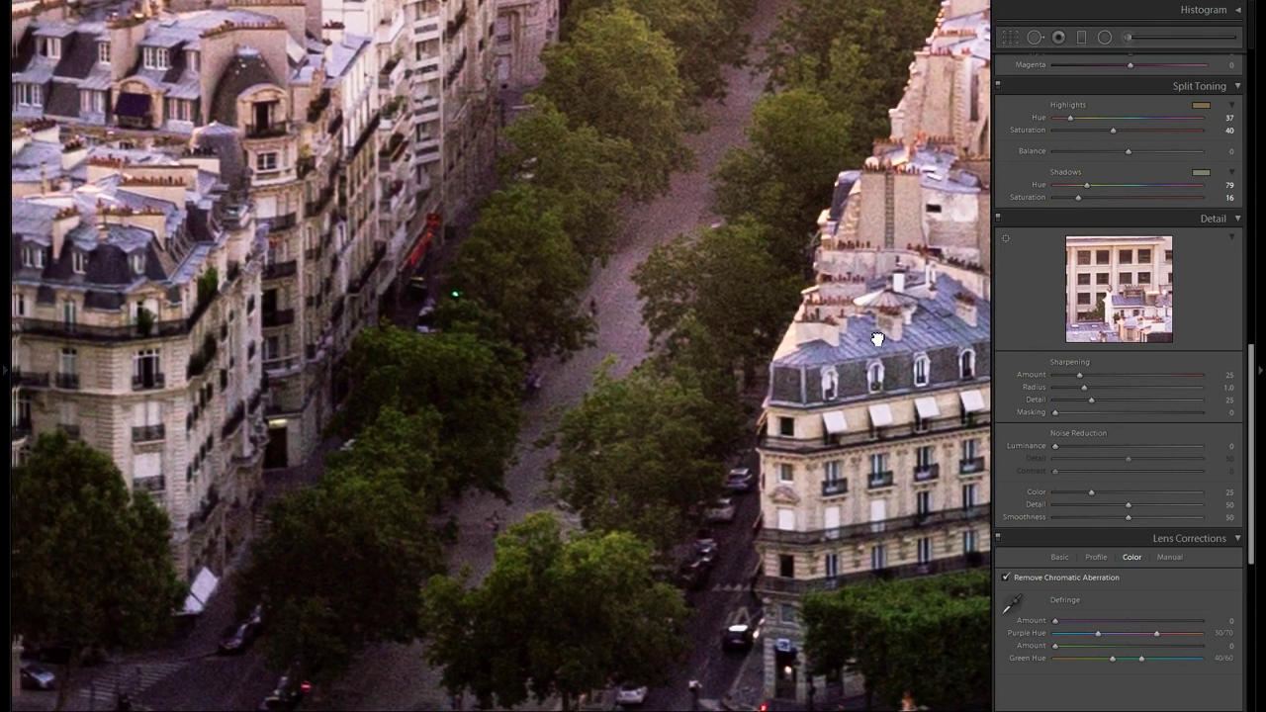
left_click_drag(678, 405, 742, 362)
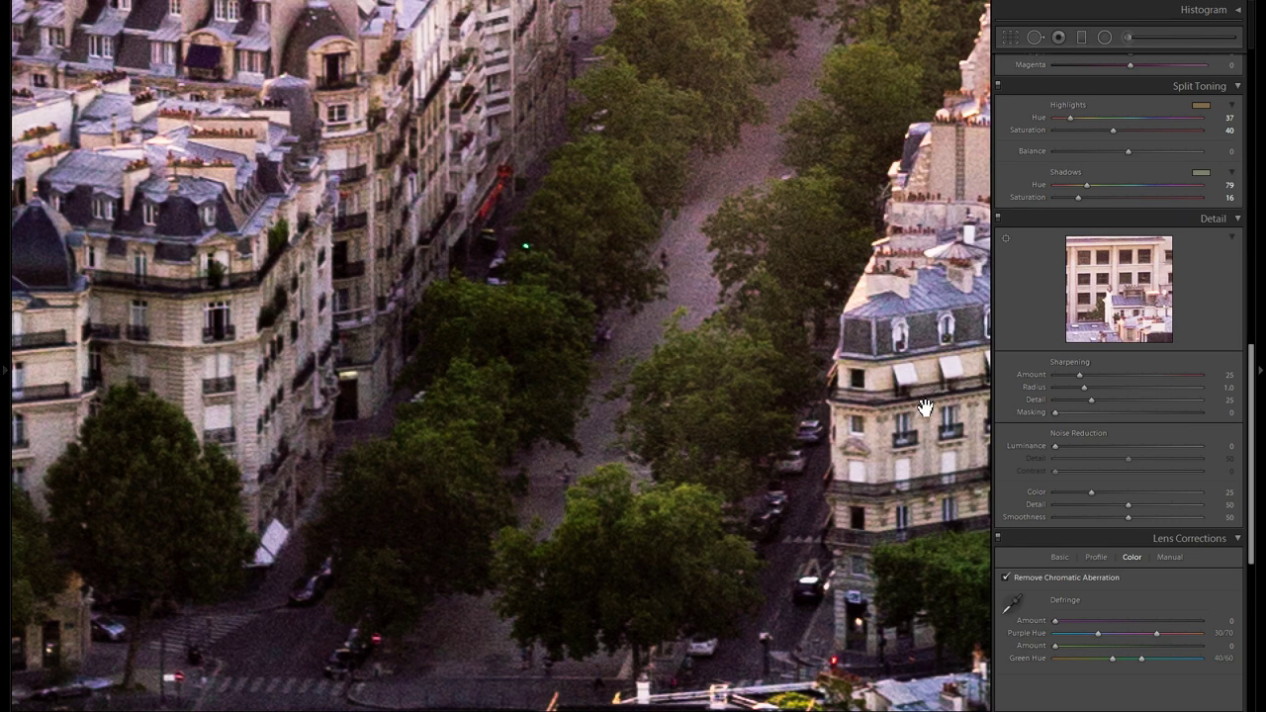
left_click_drag(657, 416, 796, 339)
left_click_drag(890, 500, 910, 439)
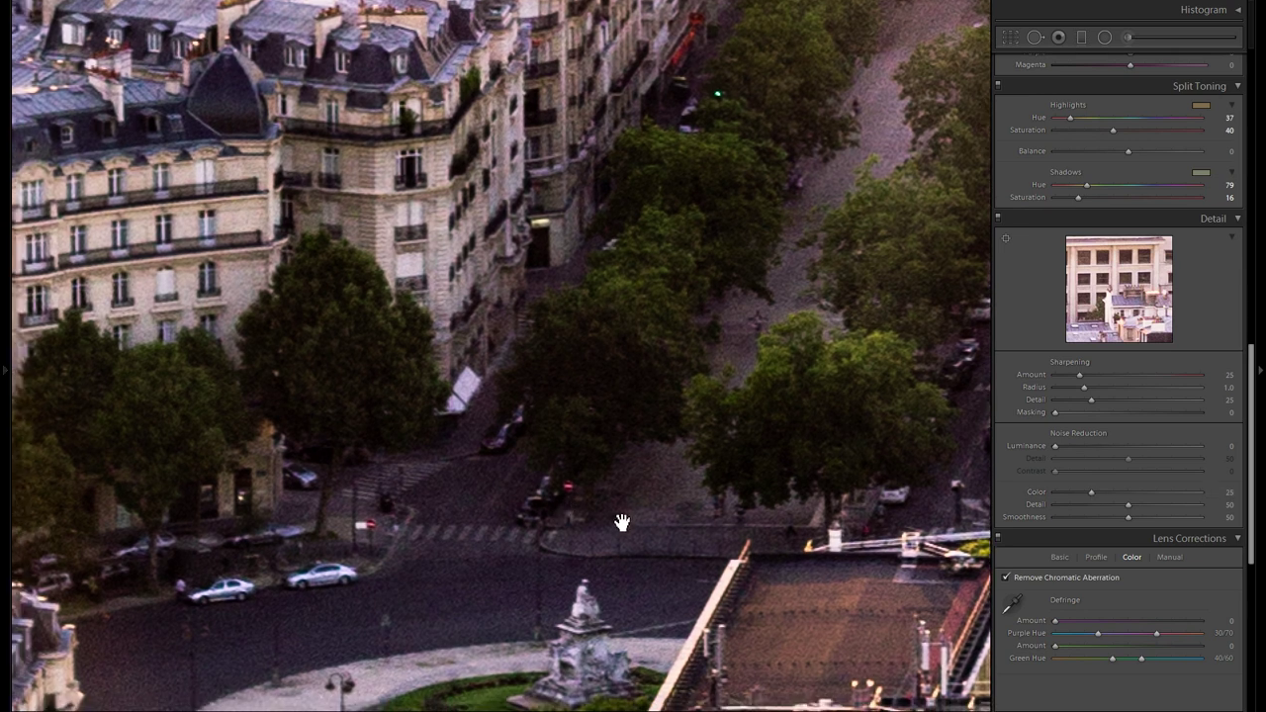
Try colour noise reduction at 37, 80 and 0, resetting it to default between tries.
left_click_drag(1093, 492, 1165, 497)
key("Up")
key("Up")
key("Up")
double_click(1039, 498)
left_click(1172, 493)
double_click(1037, 491)
left_click_drag(1090, 490, 1051, 492)
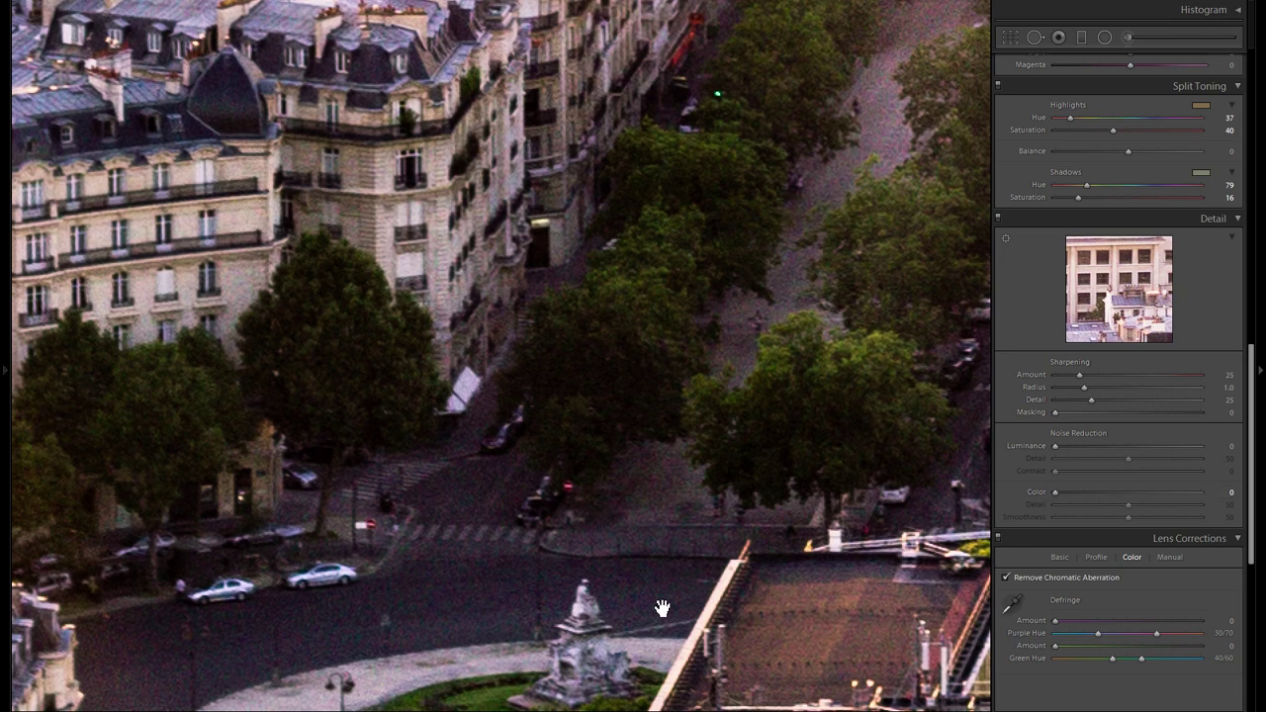
double_click(1038, 492)
Push colour noise reduction to 100, then lower it to about 71 while panning the zoomed photo.
left_click_drag(1092, 490, 1150, 497)
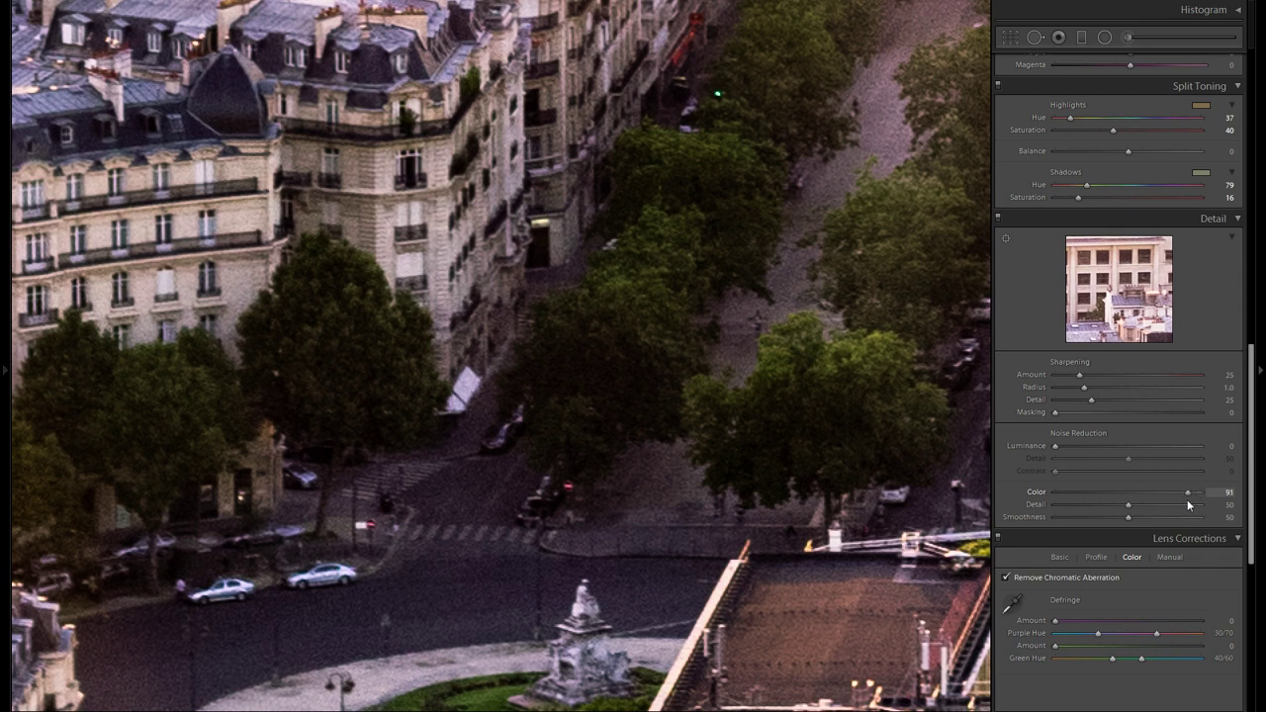
left_click_drag(1187, 505, 1210, 502)
left_click_drag(855, 361, 825, 376)
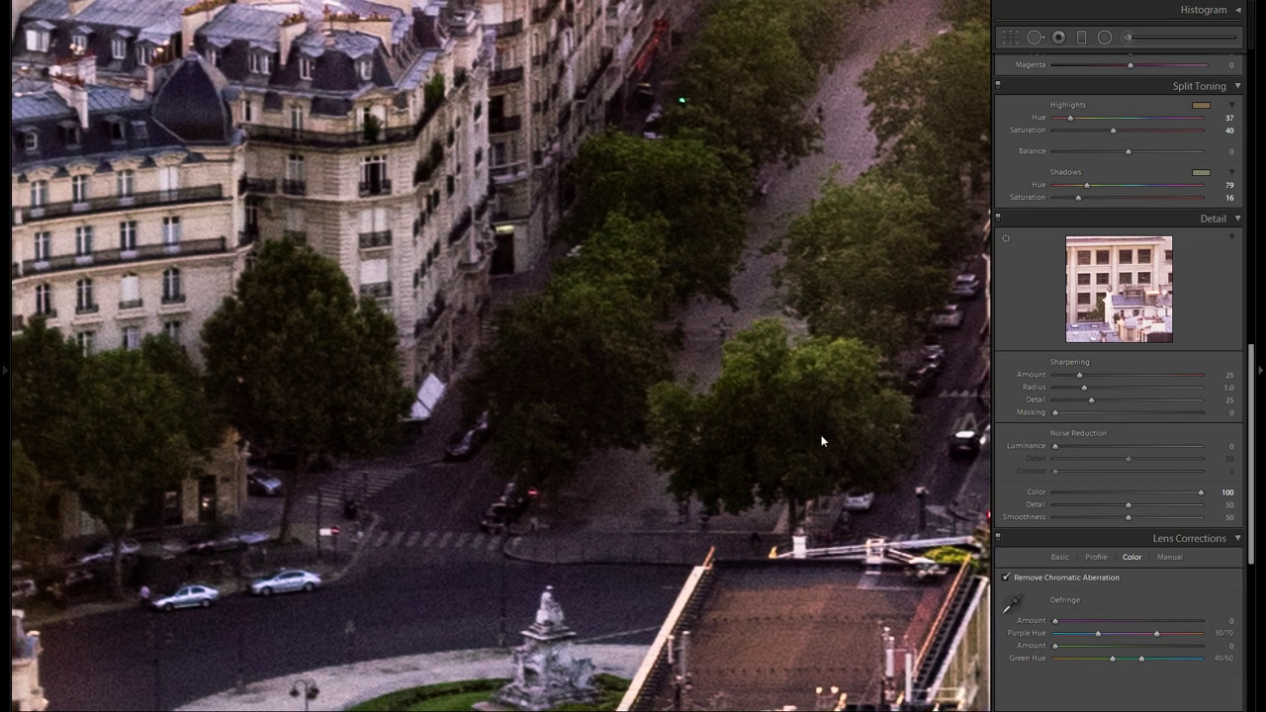
mouse_move(1169, 493)
left_mouse_down()
mouse_move(1149, 493)
mouse_move(1166, 493)
left_mouse_up()
left_click_drag(779, 464, 809, 441)
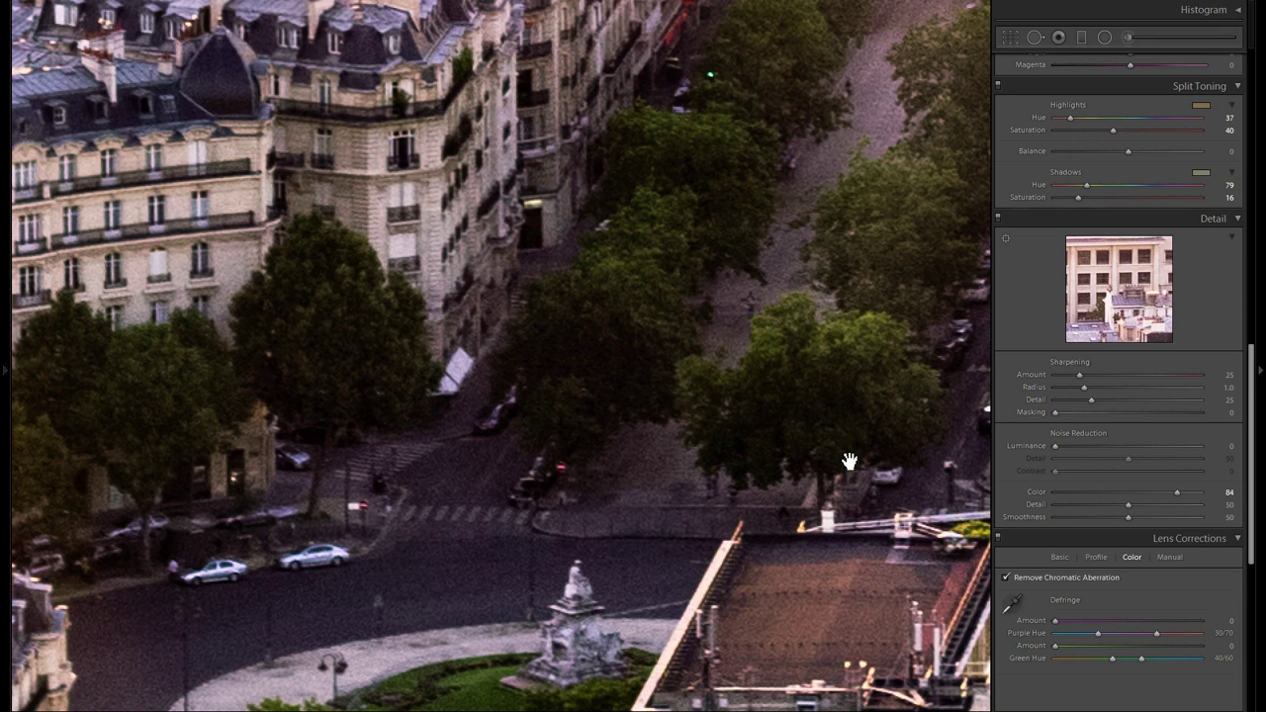
left_click_drag(1174, 492, 1158, 497)
Reset colour noise reduction to 25 and try colour Detail at 38, 78 and 10.
double_click(1033, 497)
left_click_drag(1129, 504, 1092, 510)
left_click_drag(1158, 508, 1129, 509)
left_click_drag(1198, 508, 1067, 504)
Try colour Smoothness at 87, 15 and 100, then reset it to 50.
left_click_drag(1159, 517, 1186, 516)
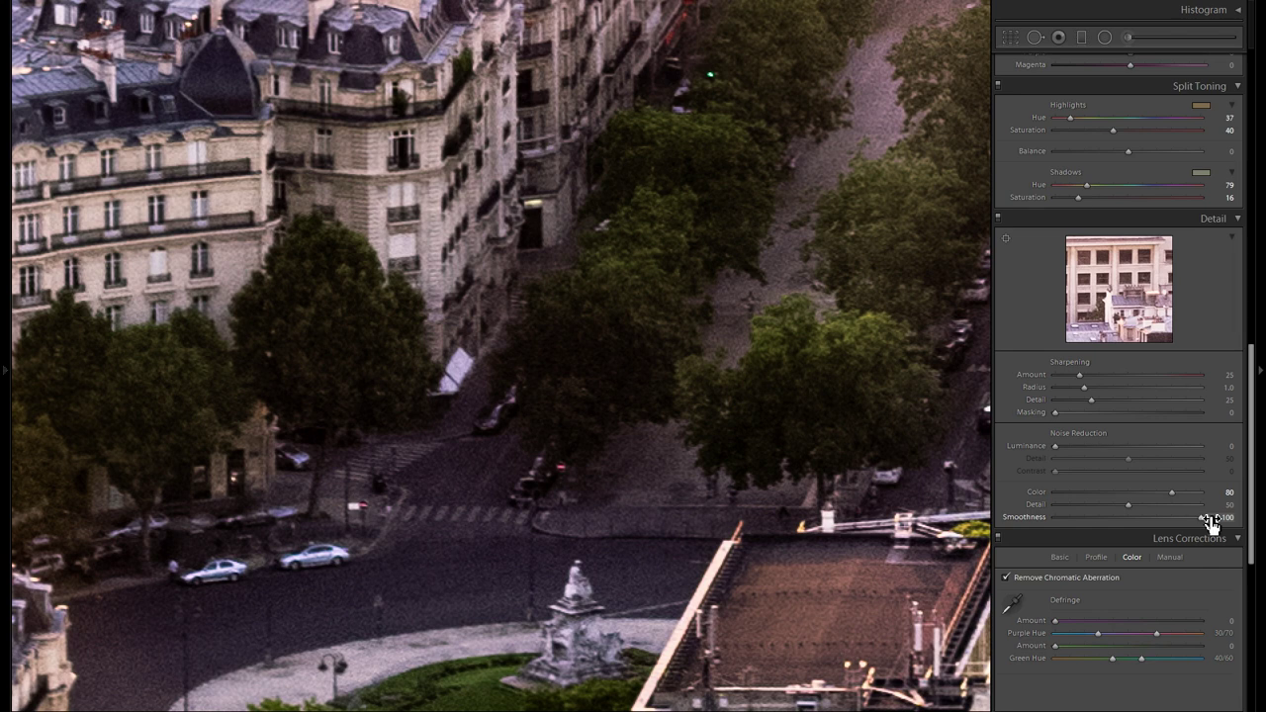
mouse_move(1063, 518)
left_mouse_down()
mouse_move(1048, 507)
mouse_move(1129, 520)
mouse_move(1074, 529)
left_mouse_up()
left_click_drag(1117, 518, 1217, 522)
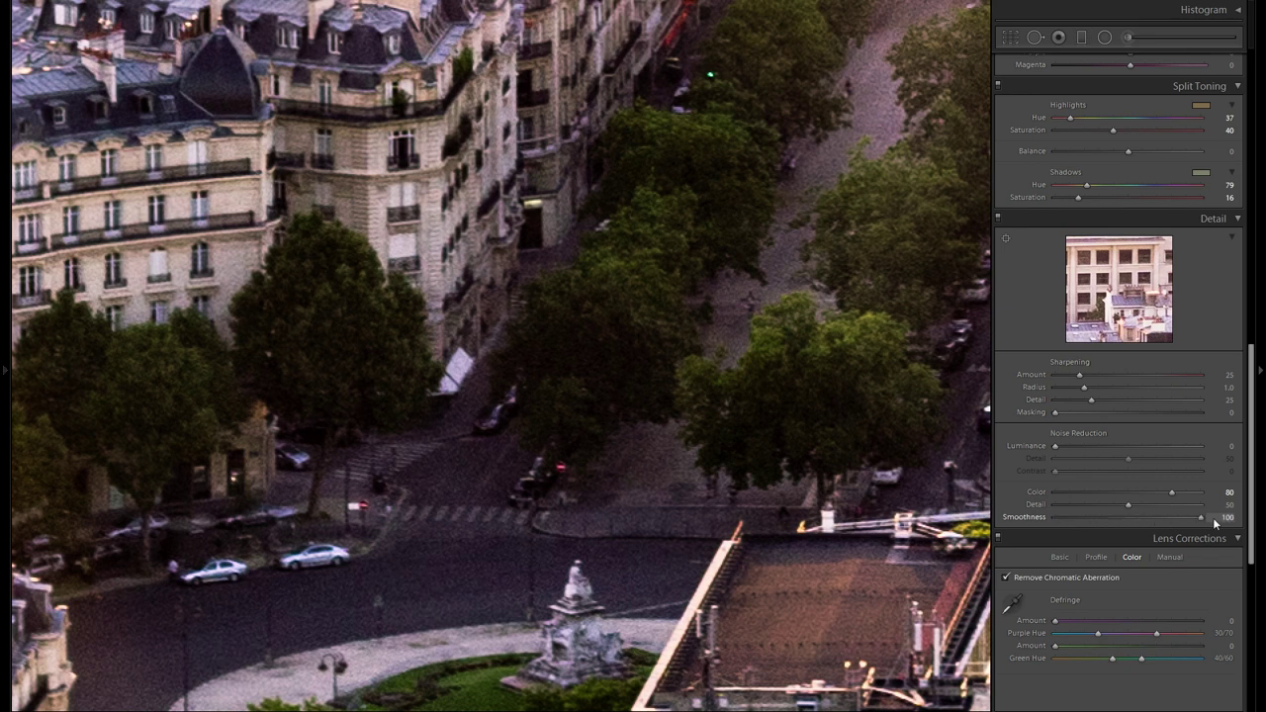
double_click(1038, 518)
Turn on Solo Mode for the right-hand panels so only Detail stays expanded.
right_click(1094, 225)
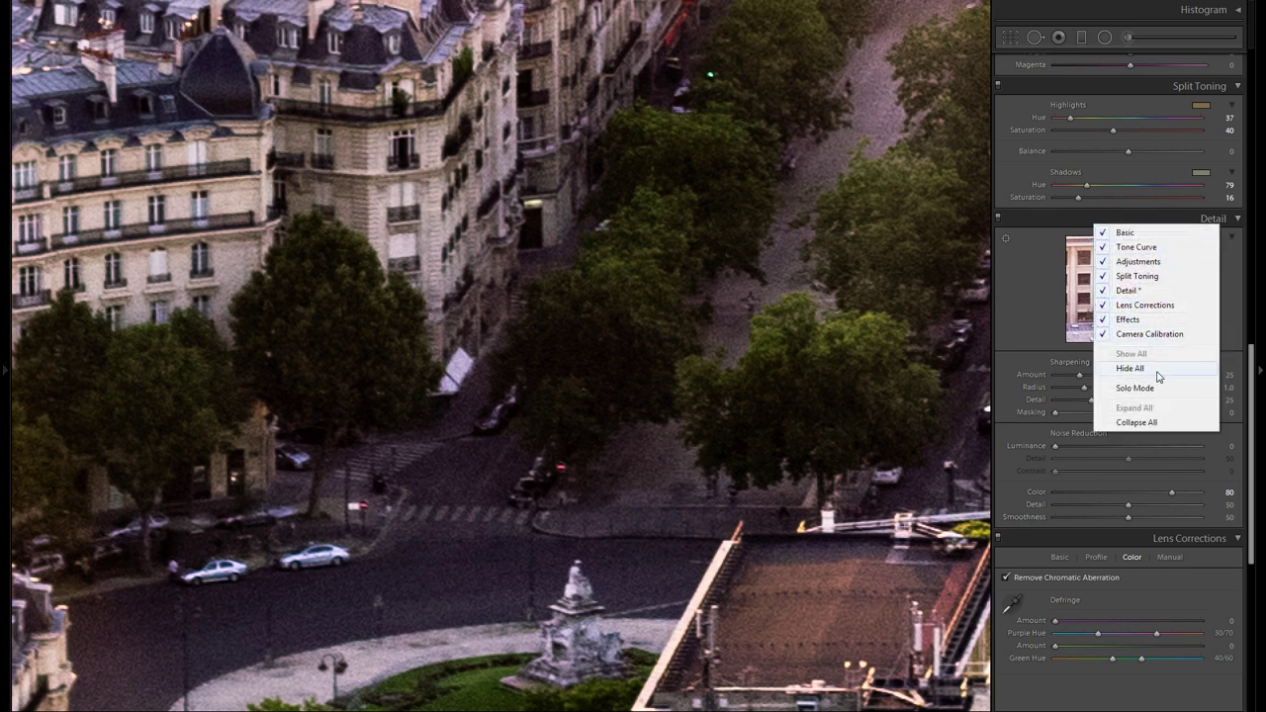
left_click(1134, 388)
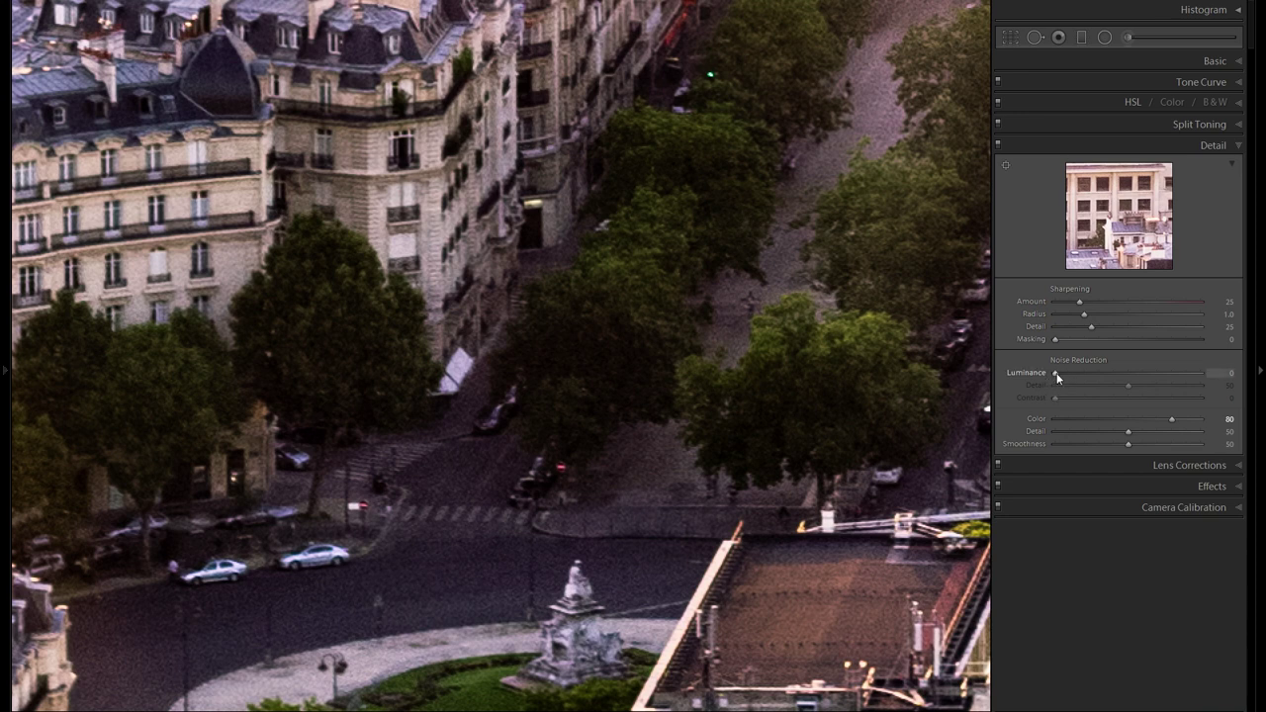
Try luminance noise reduction, including a value of 46, then reset it to 0.
left_click_drag(1056, 371, 1062, 372)
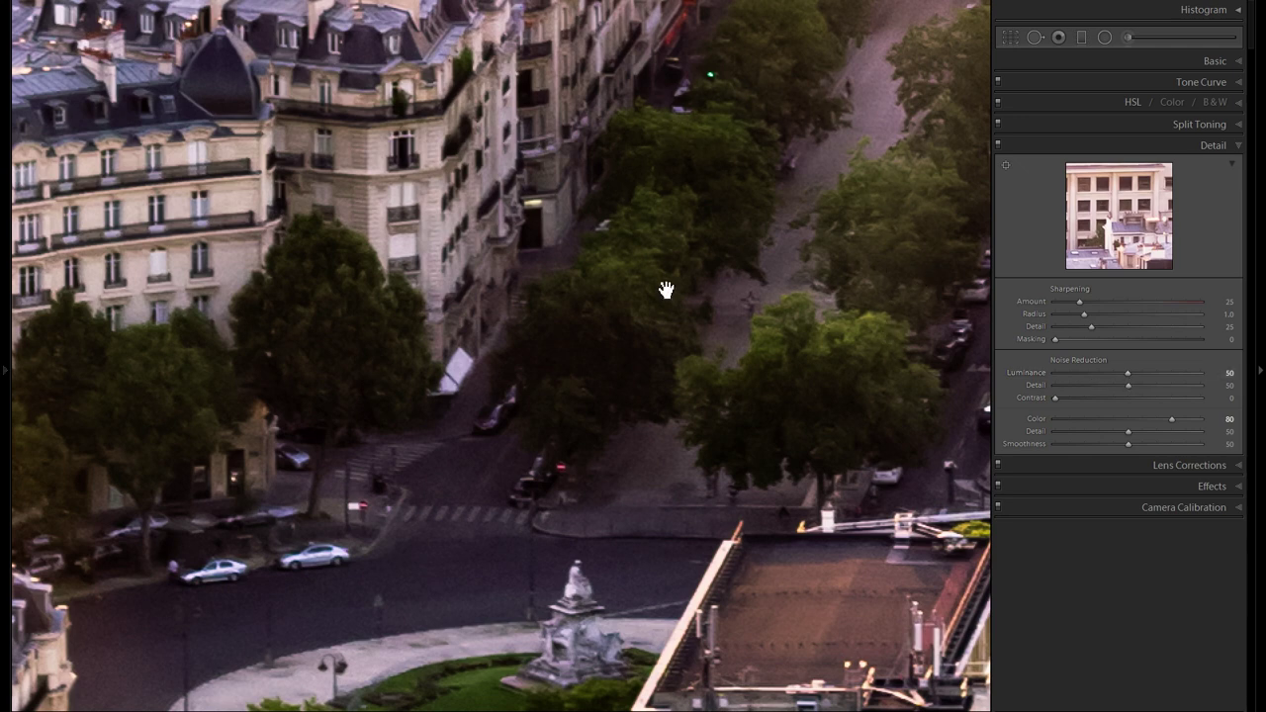
double_click(1028, 373)
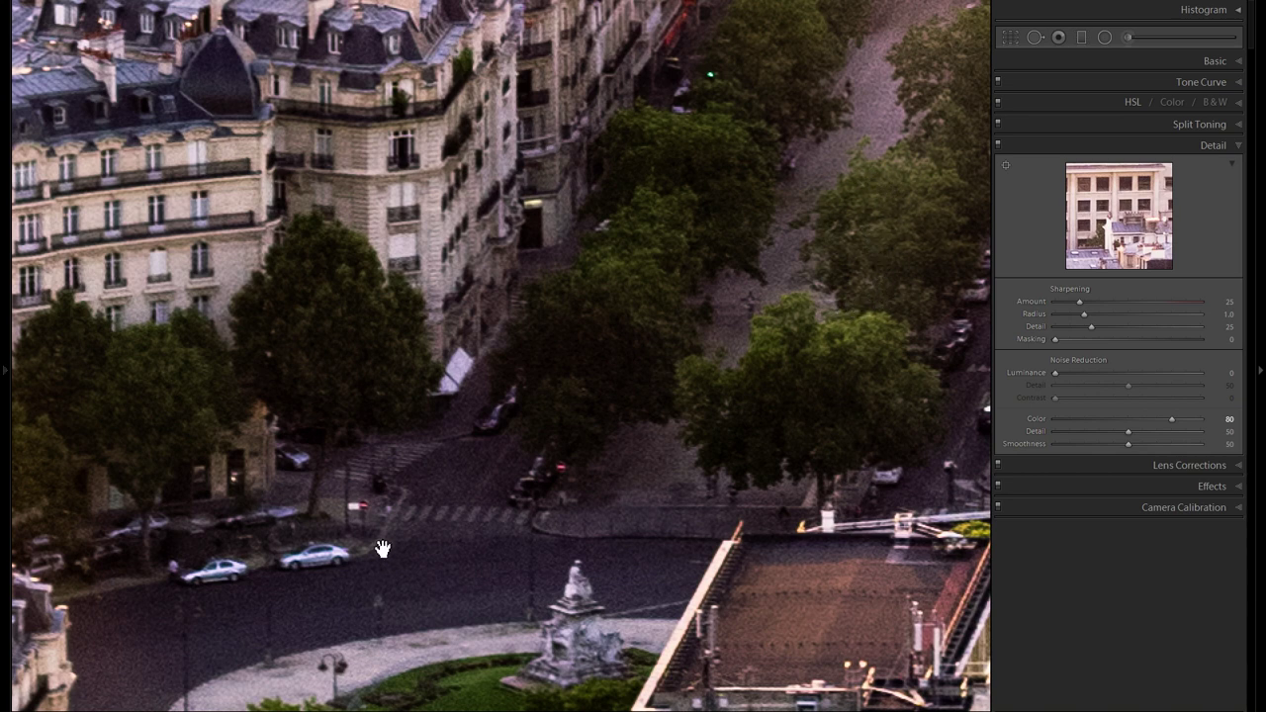
left_click_drag(1054, 372, 1121, 371)
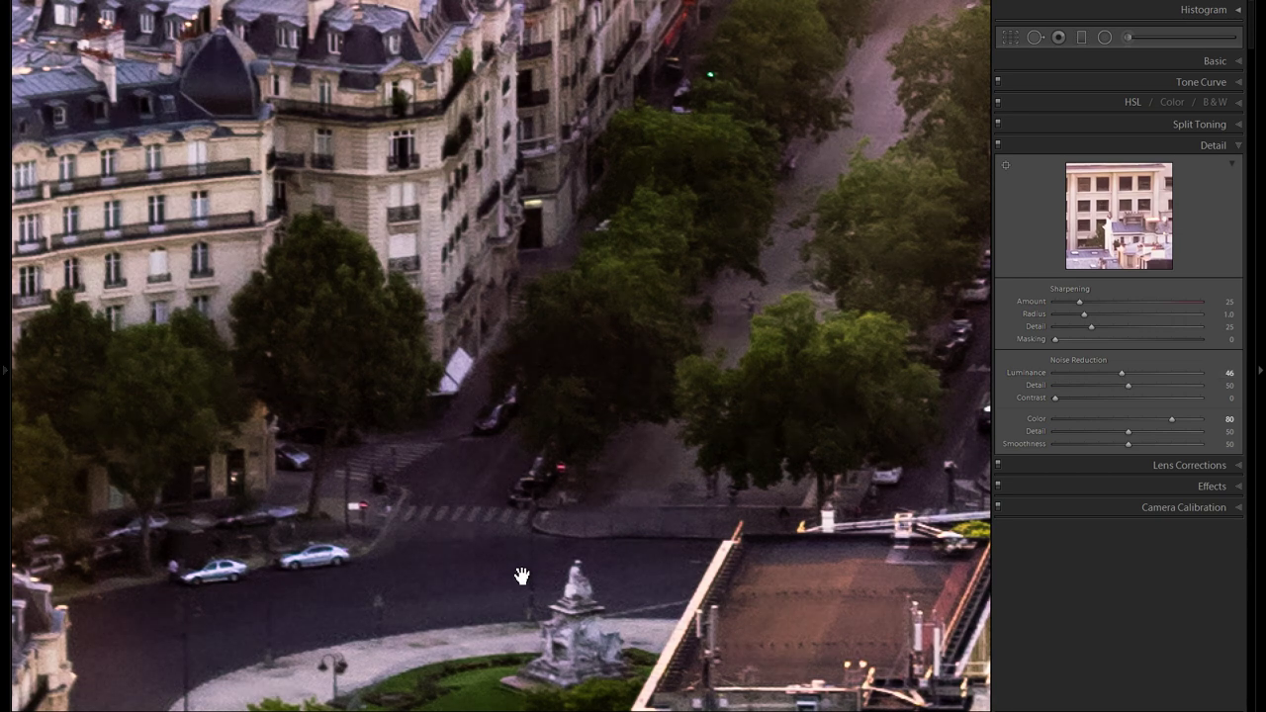
double_click(1024, 375)
View the photo at 1:1 across the city blocks, then refit and zoom onto the avenue's apartment blocks.
mouse_move(4, 366)
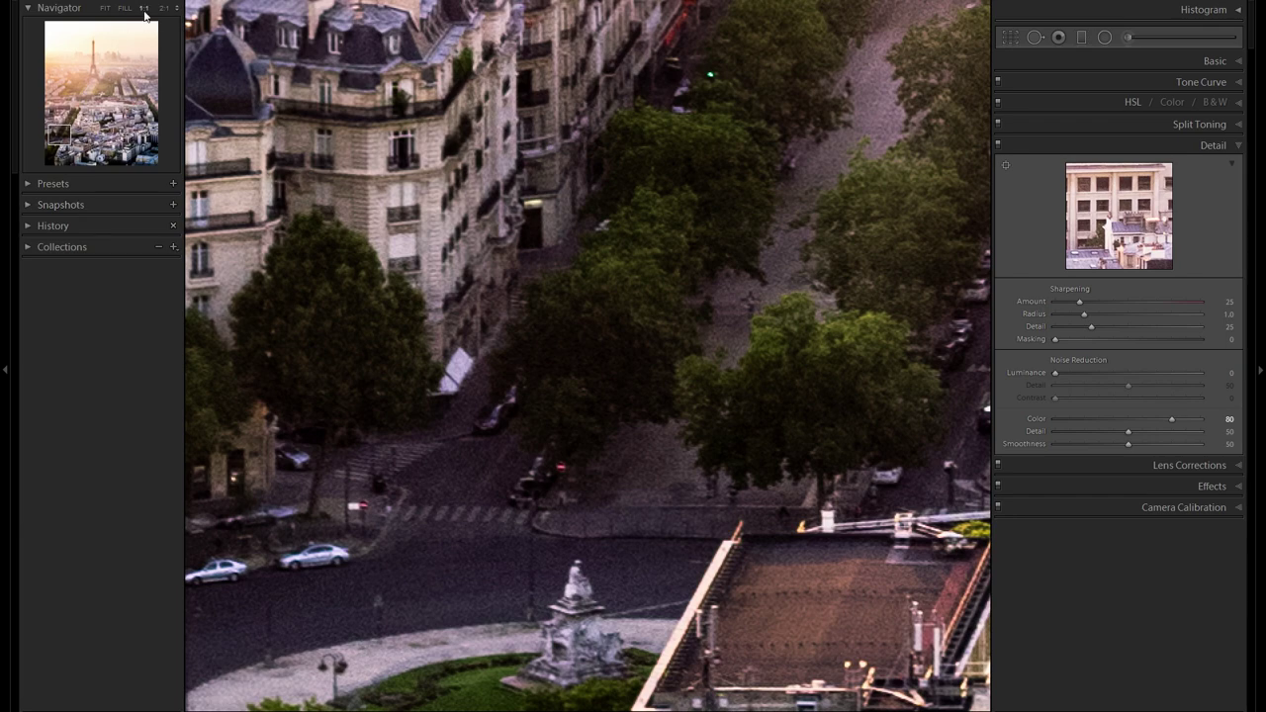
left_click(144, 9)
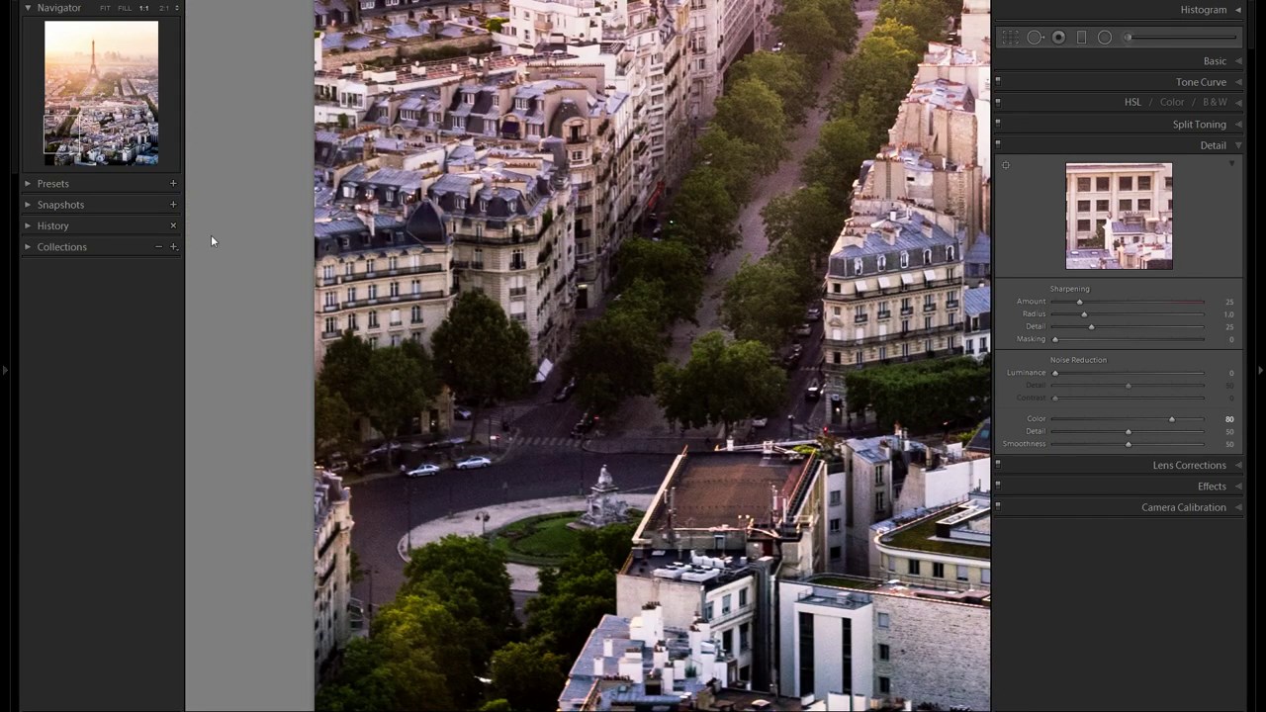
left_click_drag(722, 308, 419, 339)
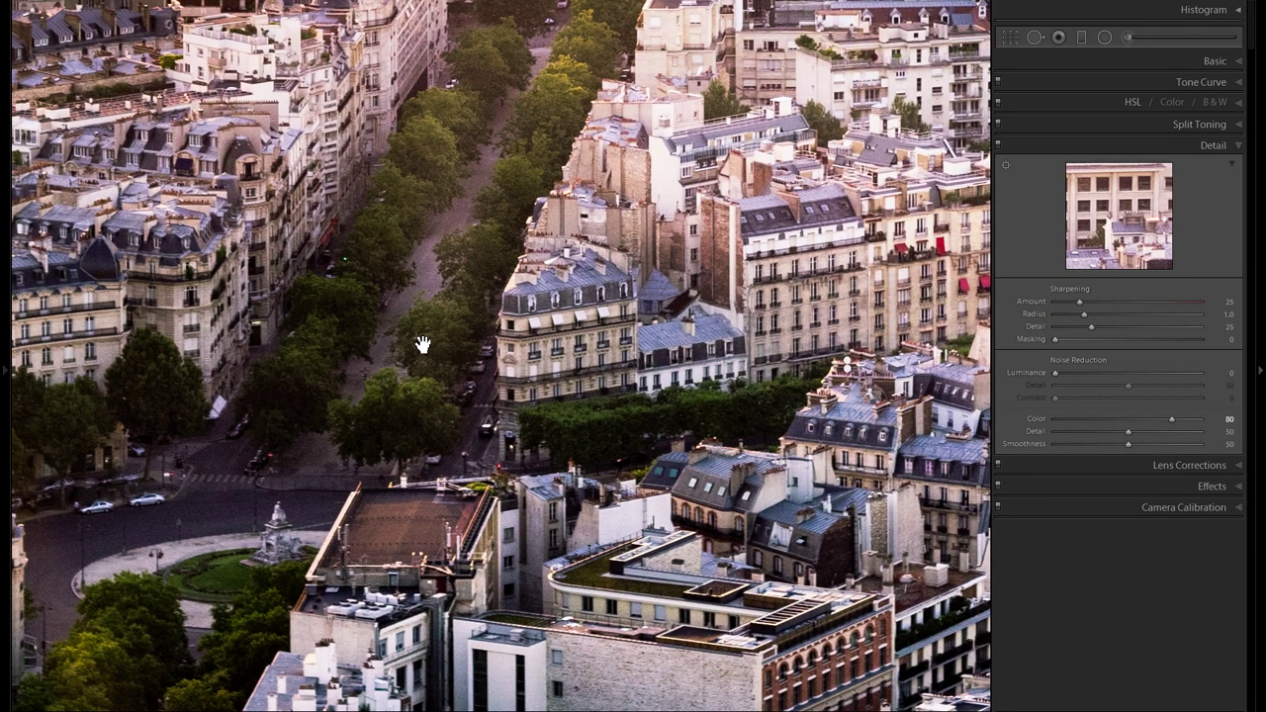
left_click(319, 442)
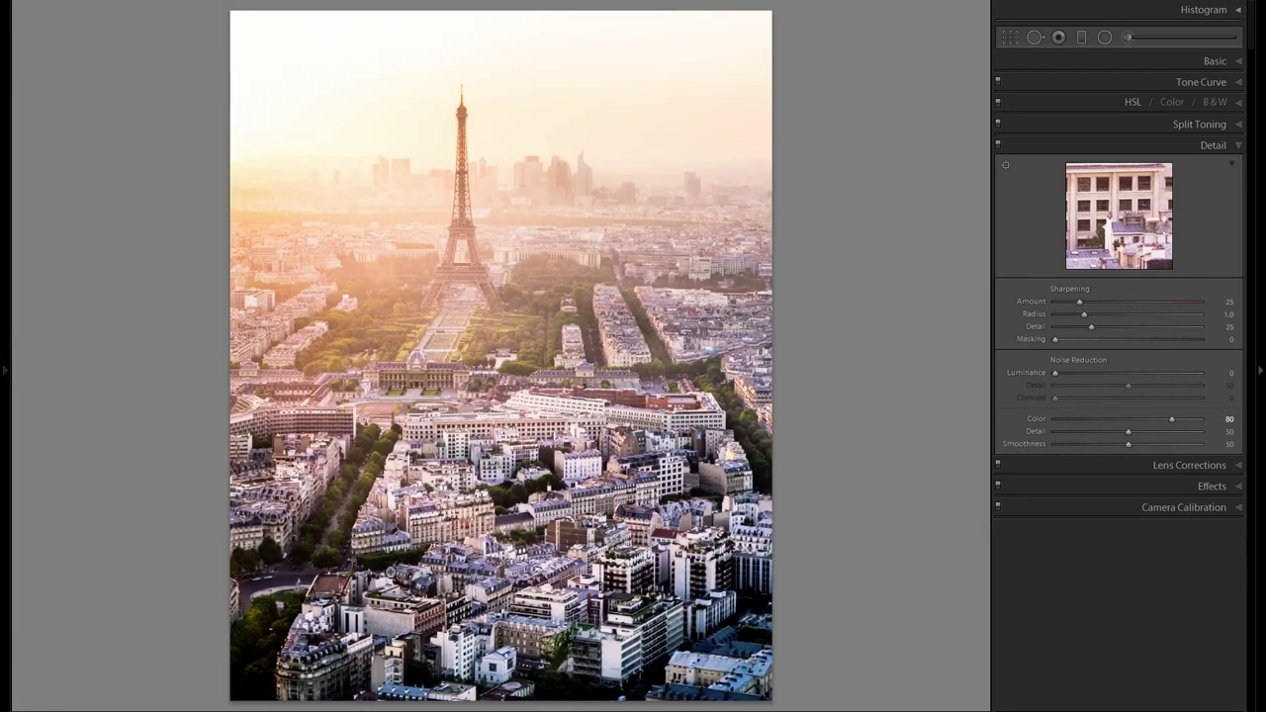
left_click(304, 581)
left_click_drag(304, 580, 339, 517)
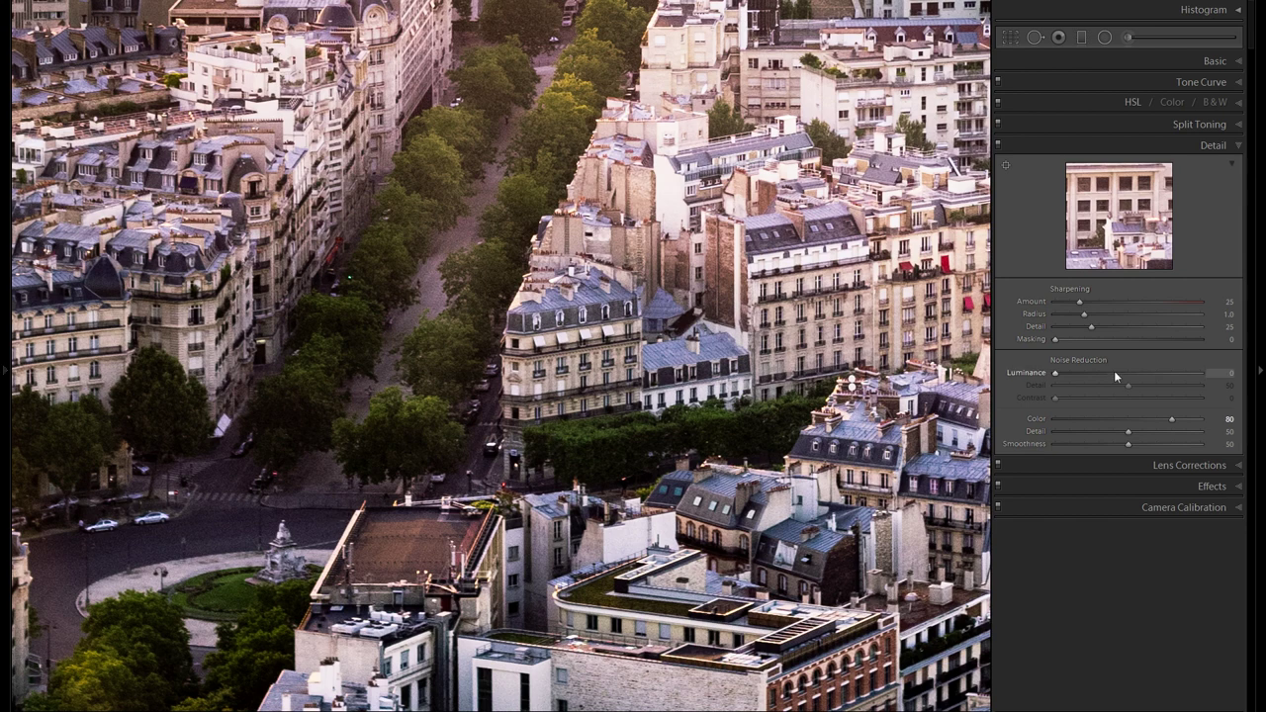
left_click_drag(1109, 374, 1096, 381)
double_click(1042, 371)
Expand all editing panels and briefly show, then hide, the histogram.
right_click(1090, 163)
left_click(1124, 339)
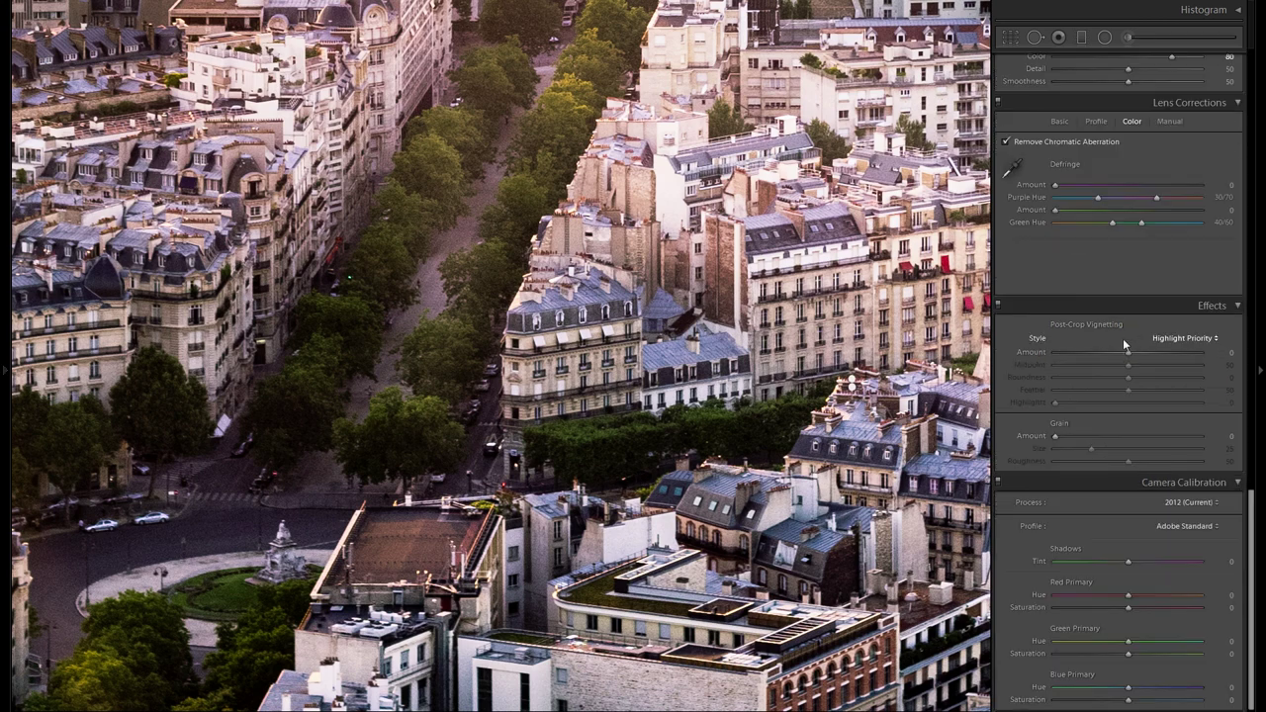
scroll(1122, 338, "up", 15)
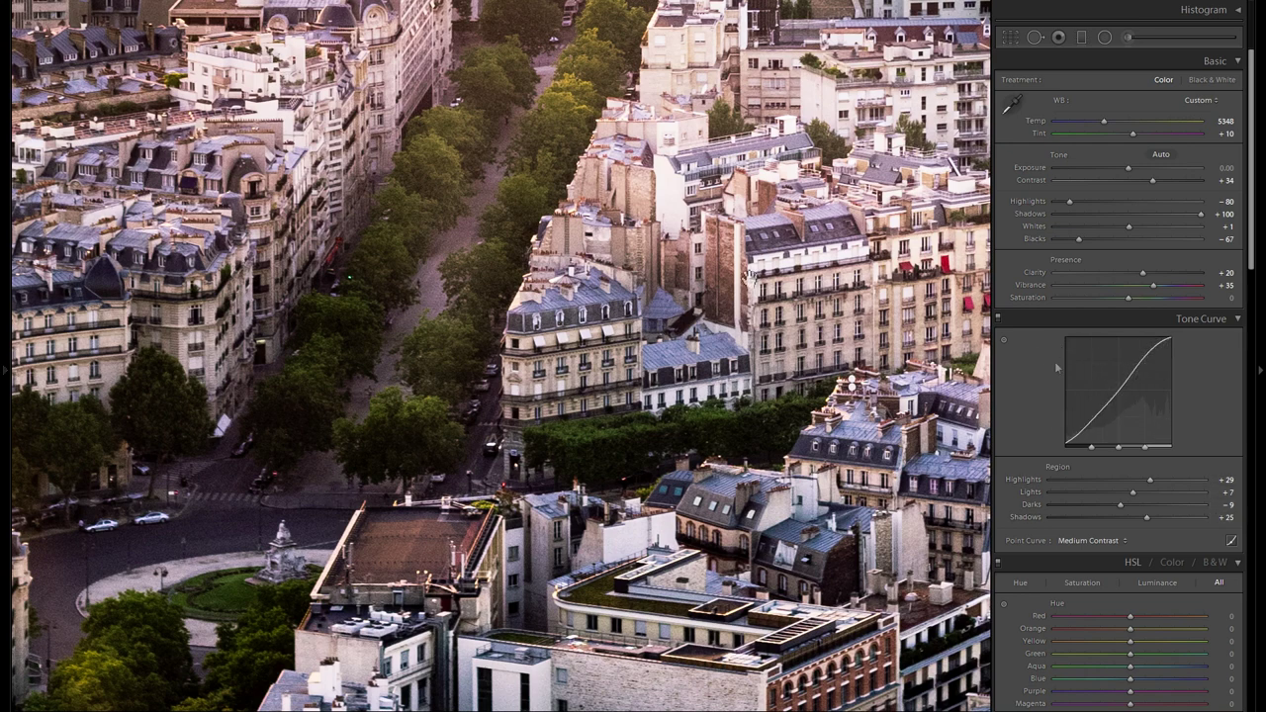
left_click(1137, 11)
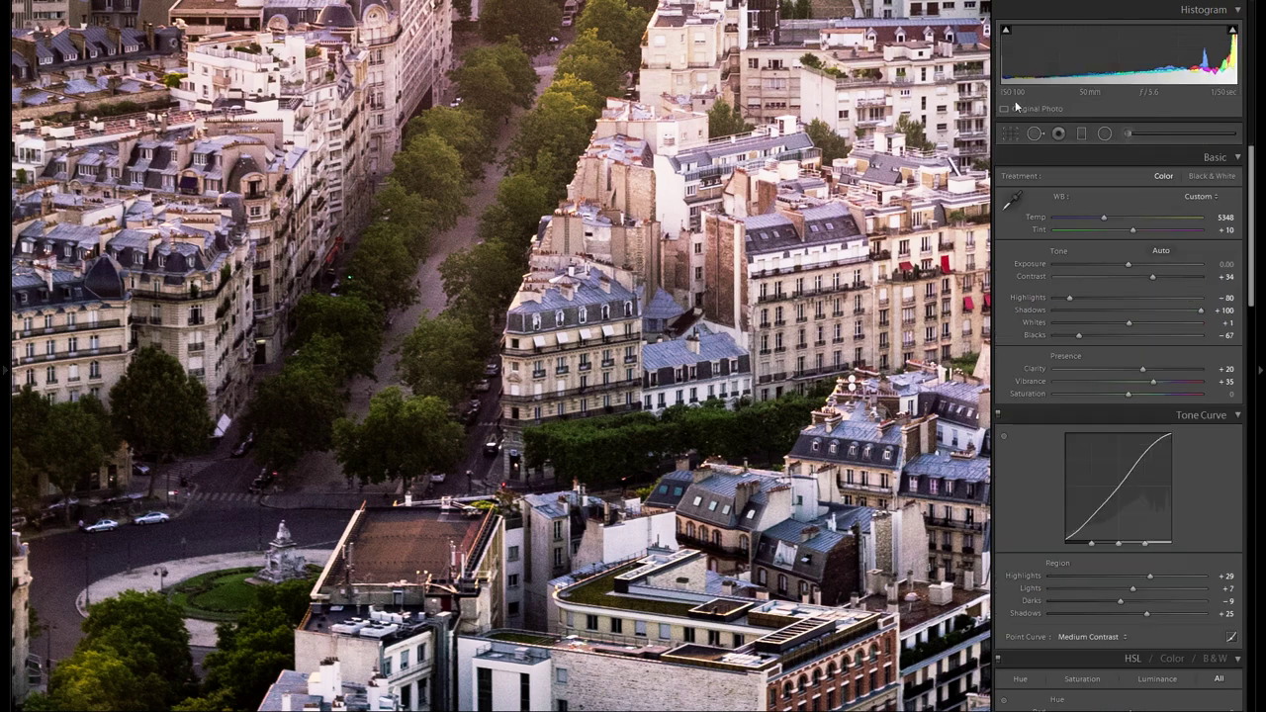
left_click(1134, 13)
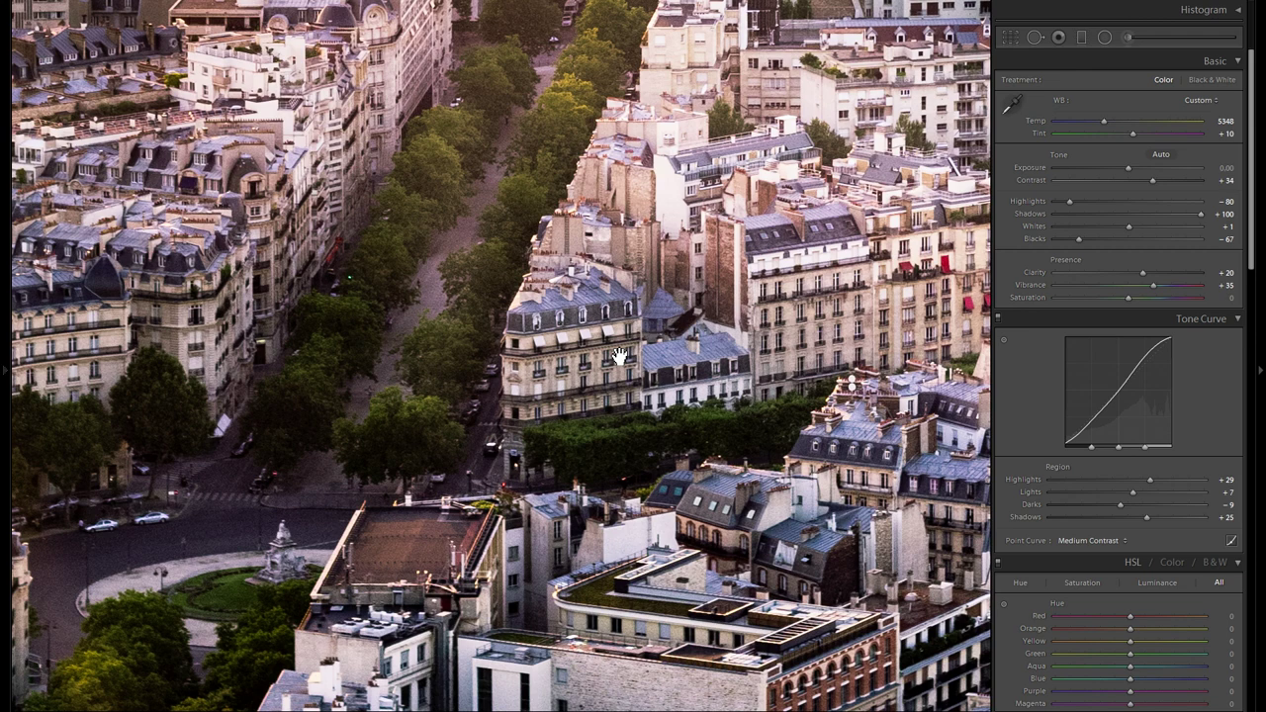
Switch the editing panels to Solo Mode, leaving only Detail open.
scroll(1171, 426, "down", 10)
scroll(1147, 461, "down", 5)
scroll(1147, 460, "up", 5)
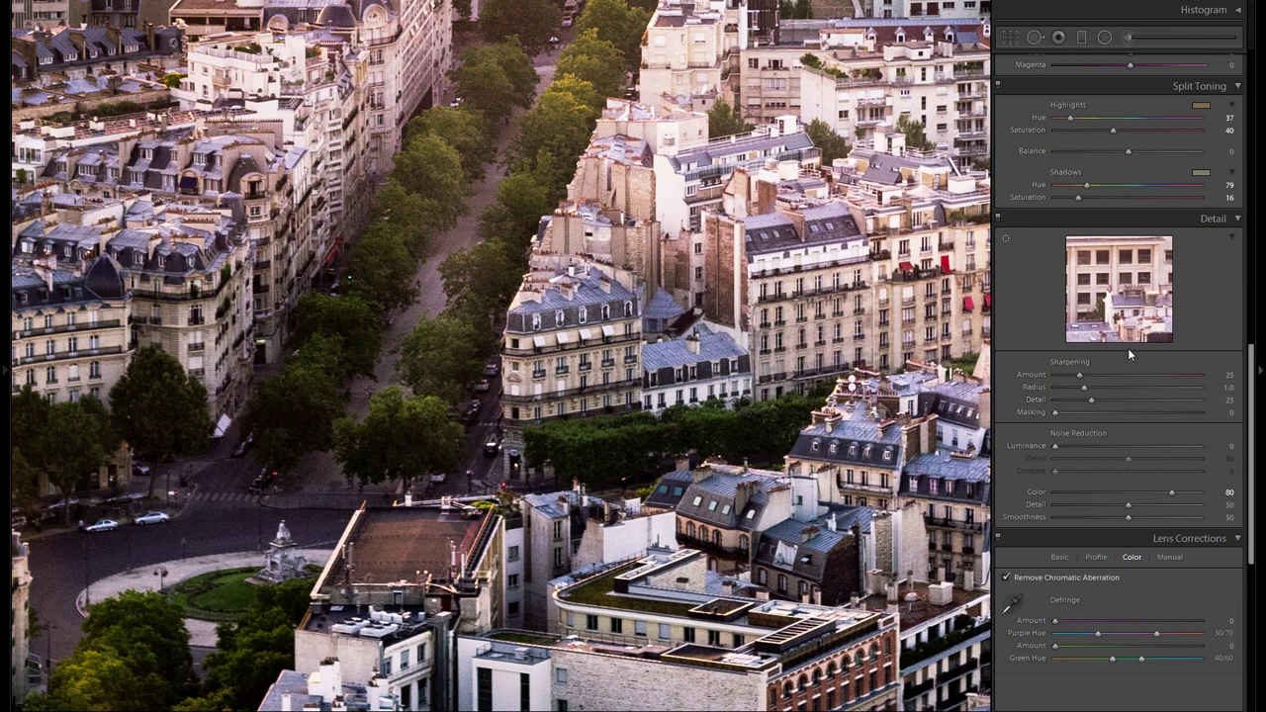
right_click(1108, 219)
left_click(1157, 387)
left_click_drag(1054, 375, 1103, 377)
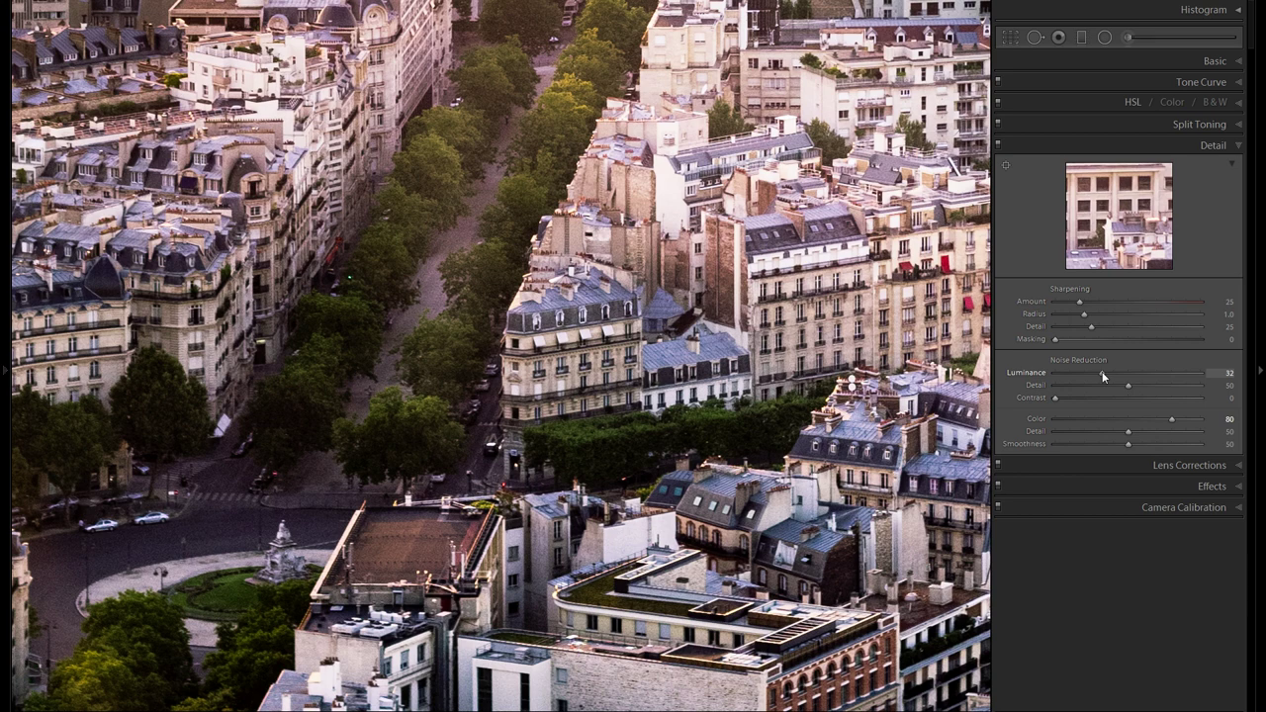
left_click_drag(1104, 377, 1106, 376)
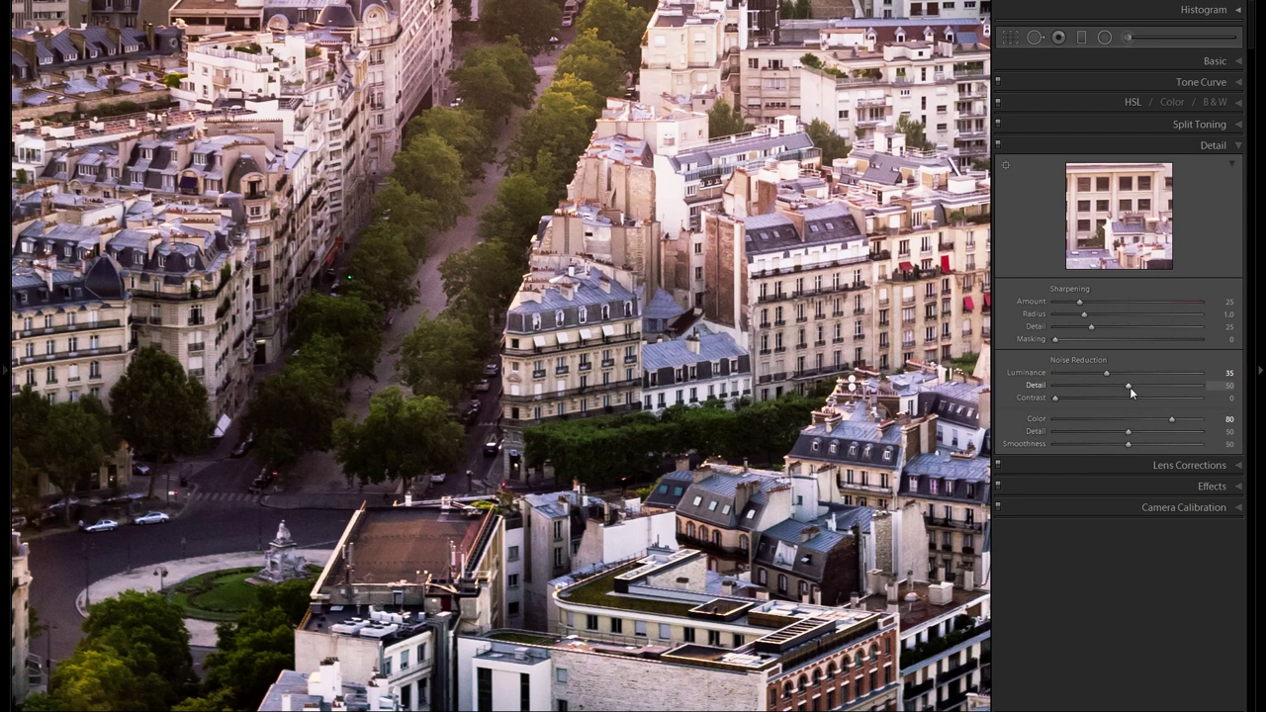
left_click_drag(1129, 387, 1155, 387)
double_click(1150, 386)
left_click_drag(1103, 399, 1128, 403)
double_click(1037, 403)
left_click_drag(1107, 375, 1106, 376)
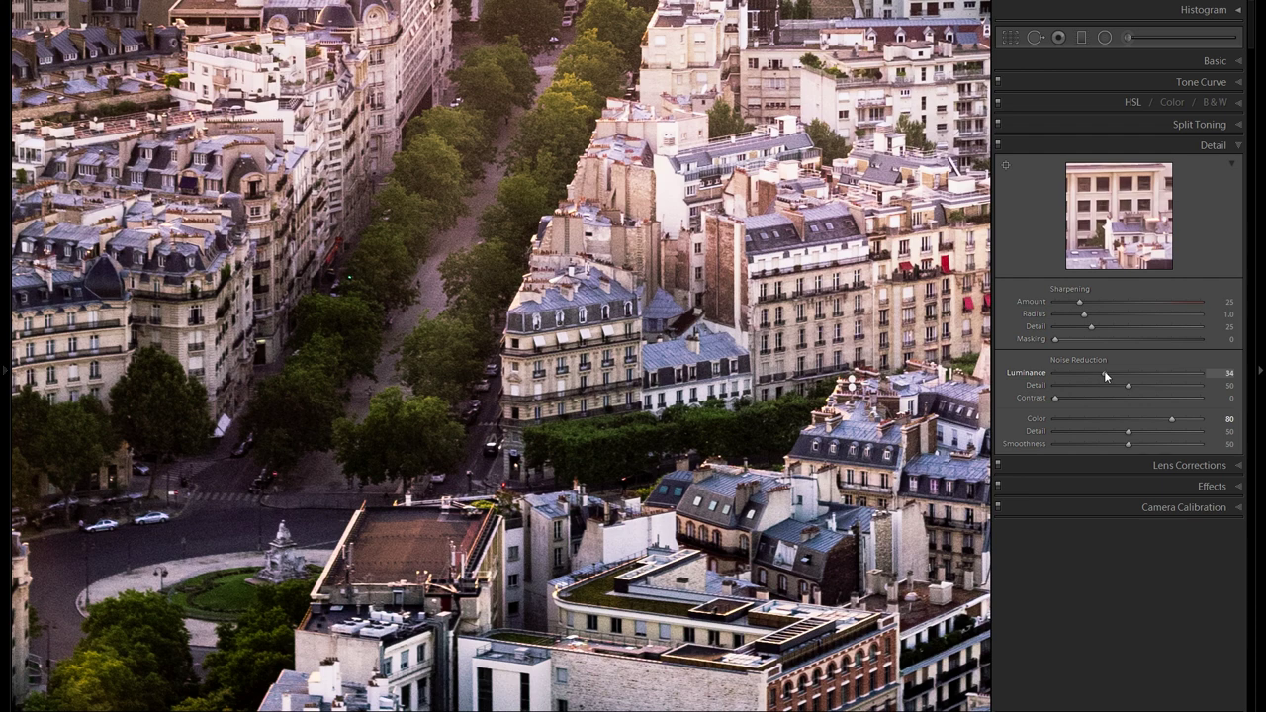
left_click_drag(1106, 375, 607, 425)
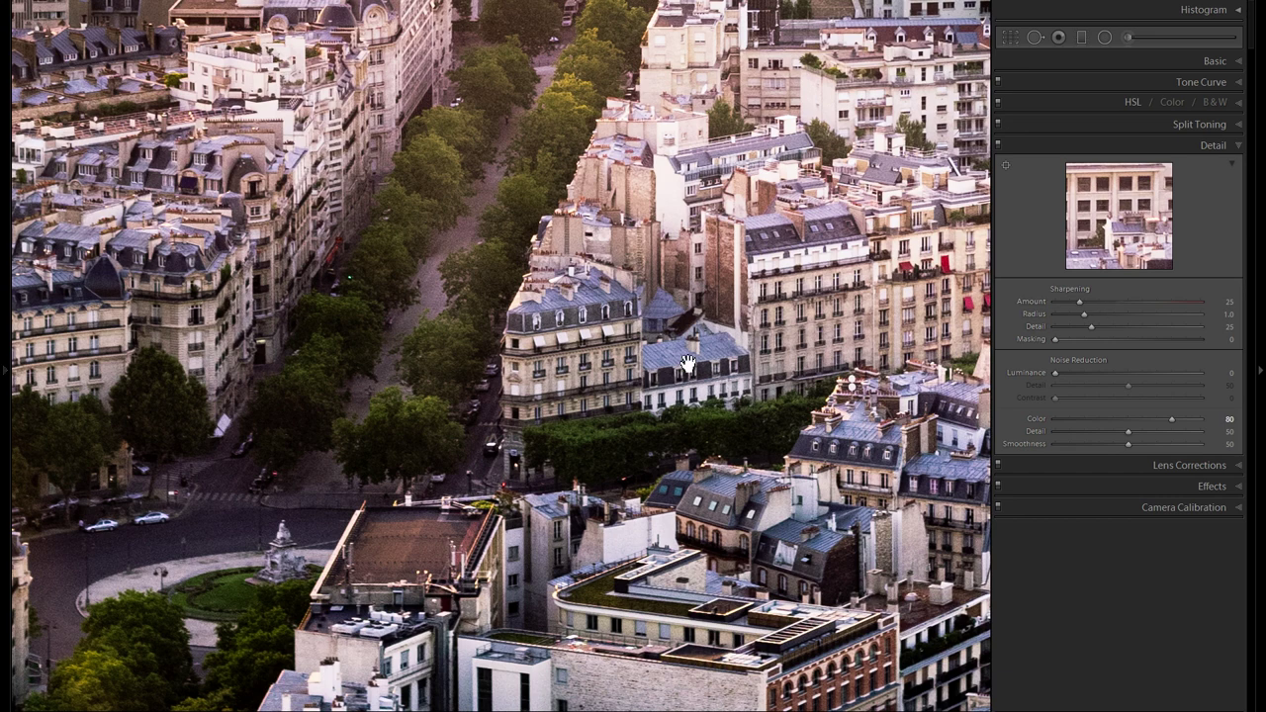
Zoom the Paris photo to 2:1 and pan over the street.
mouse_move(6, 362)
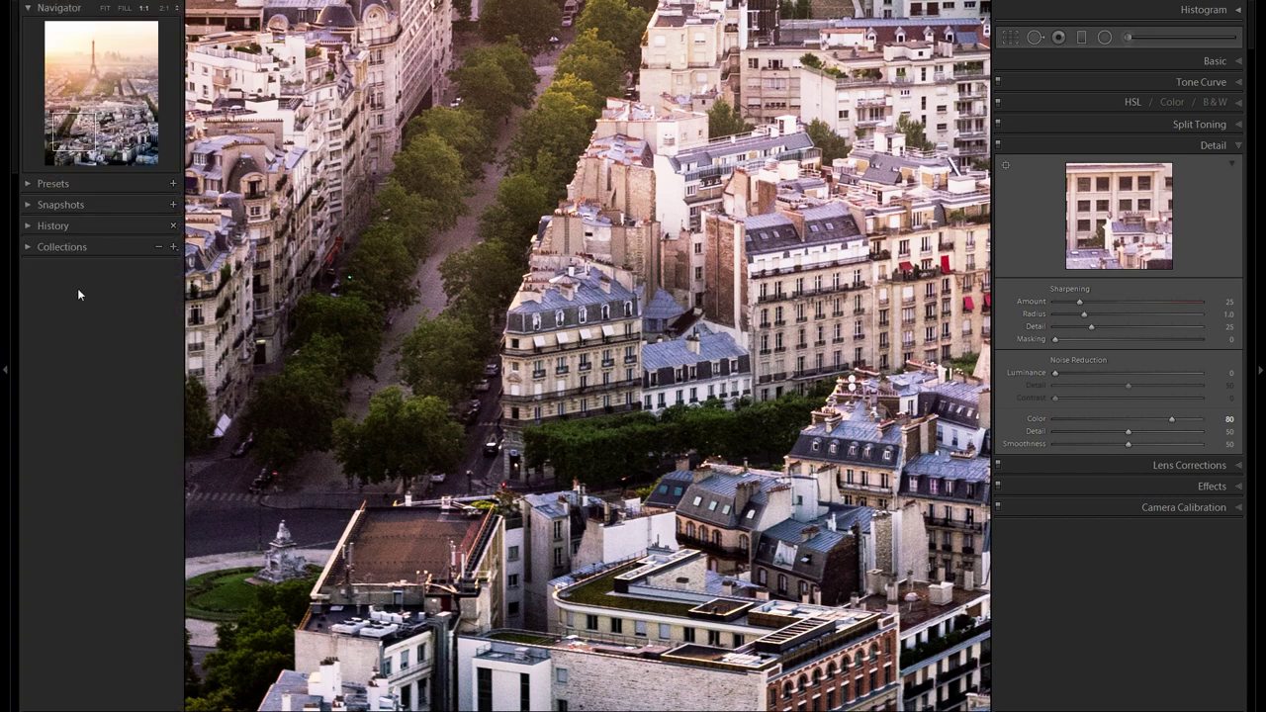
left_click(164, 8)
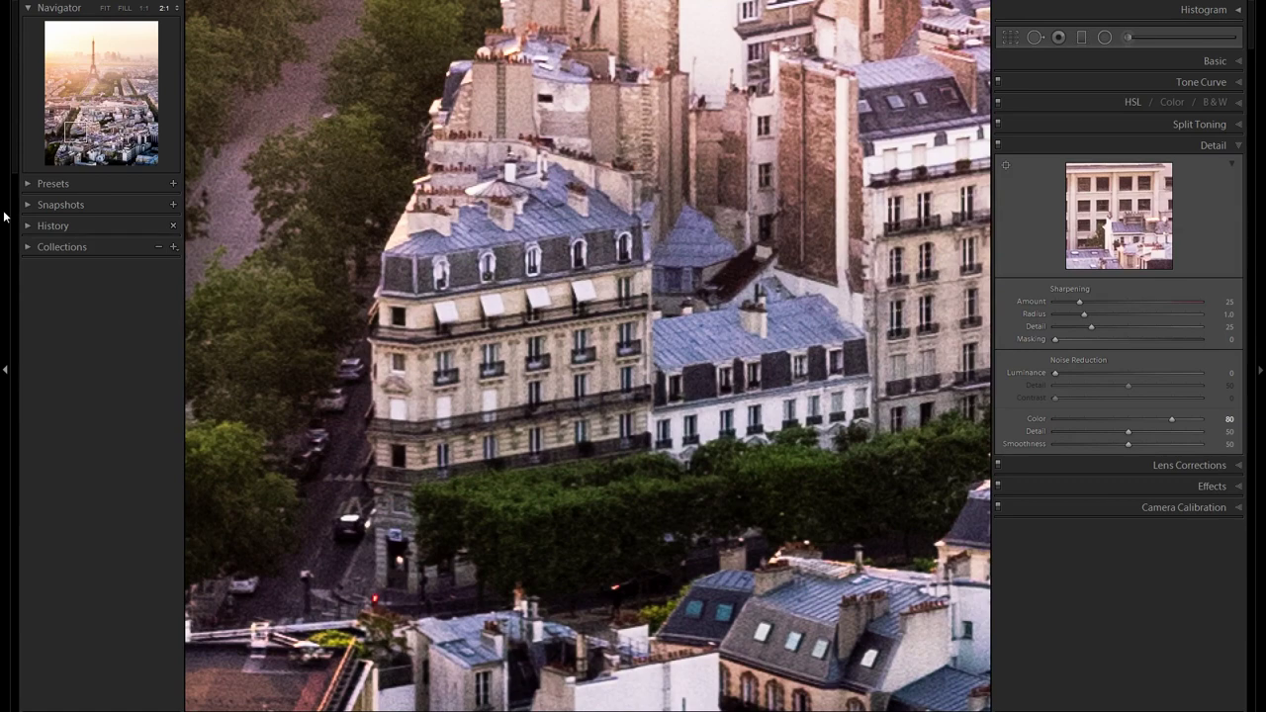
left_click_drag(290, 369, 633, 285)
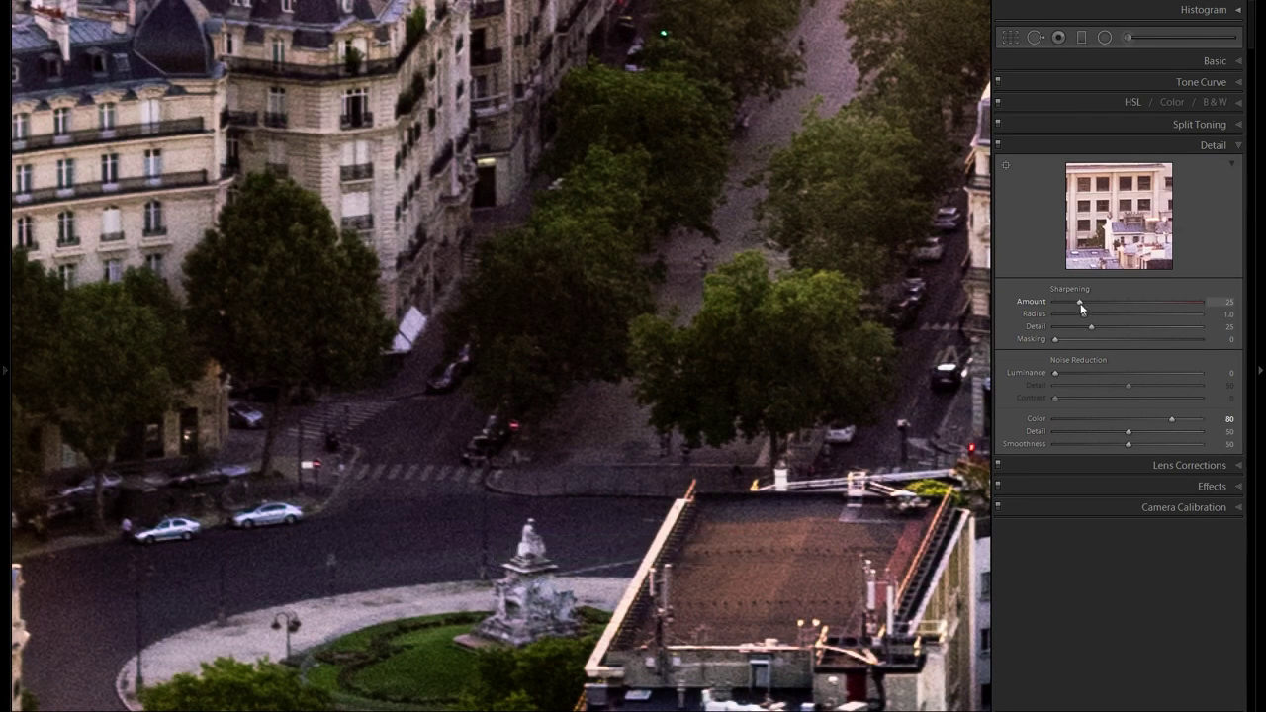
Try sharpening amount at 86 and 56, then settle around 41 while viewing the roundabout.
left_click_drag(1116, 300, 1139, 300)
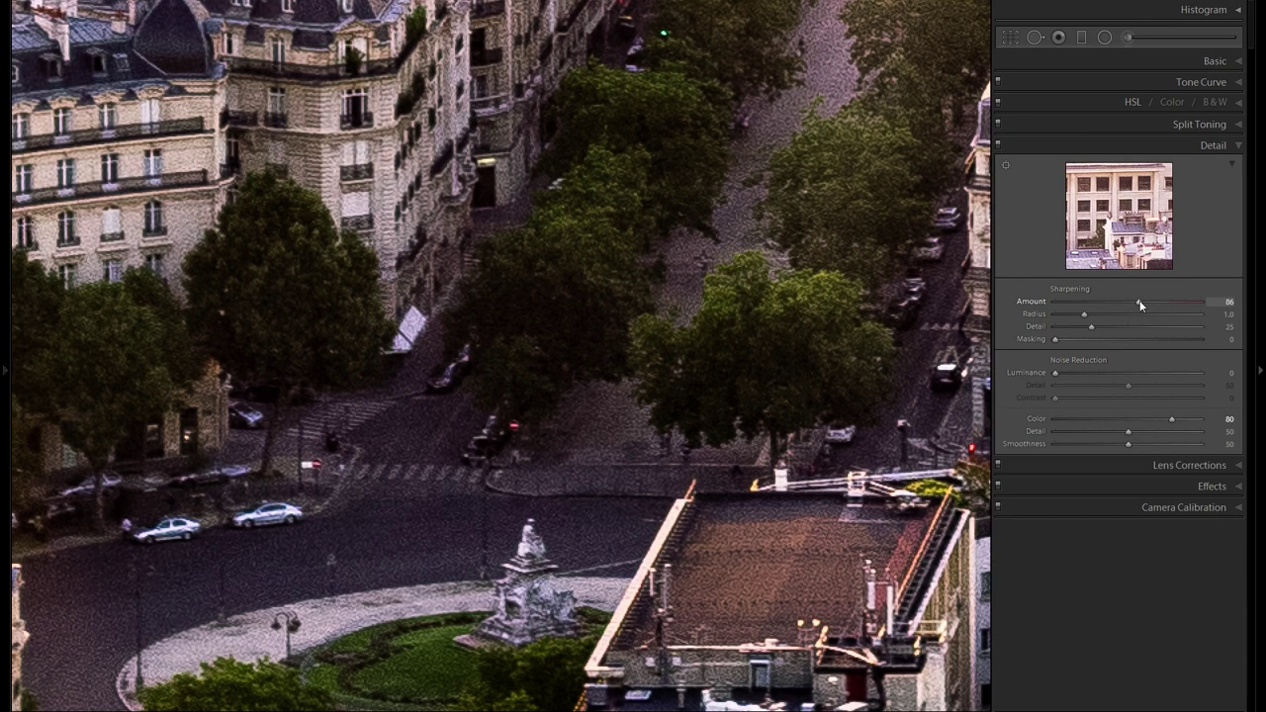
left_click_drag(1139, 302, 1110, 302)
left_click_drag(723, 232, 754, 243)
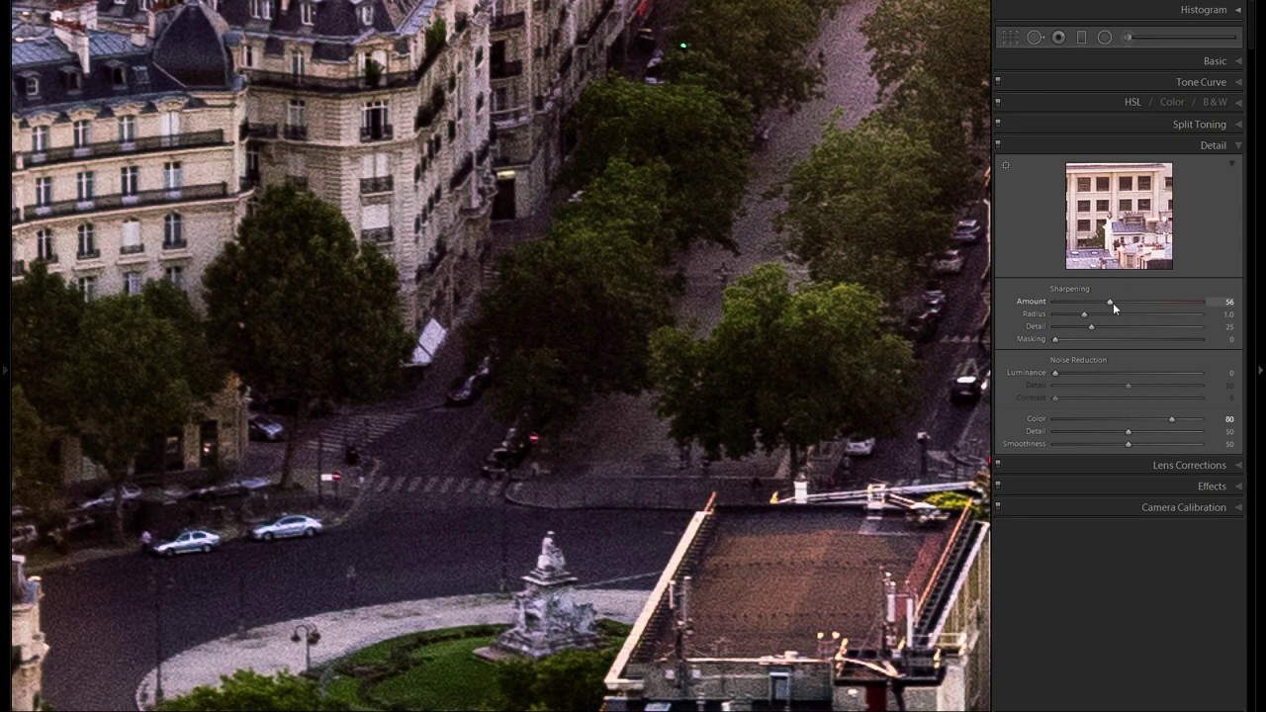
left_click_drag(1101, 301, 1093, 303)
left_click_drag(1131, 304, 1113, 304)
left_click_drag(1134, 307, 1094, 312)
left_click_drag(1149, 302, 1203, 305)
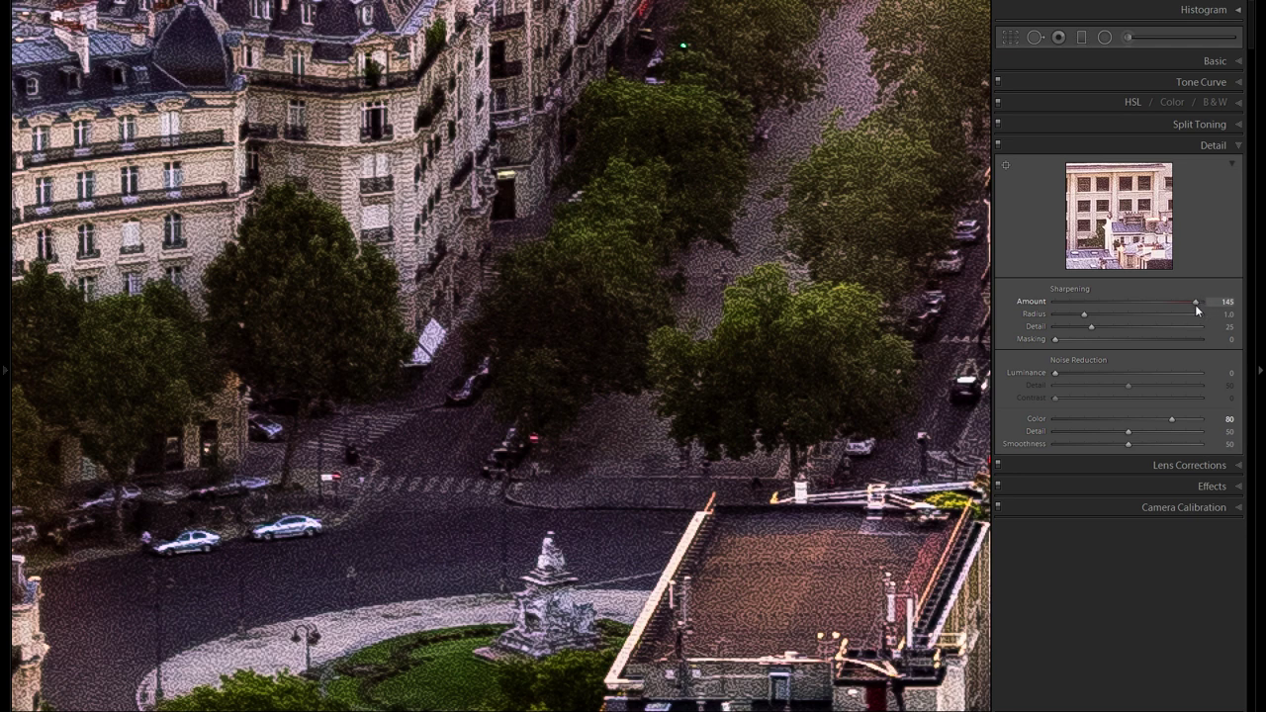
left_click_drag(1089, 304, 1086, 302)
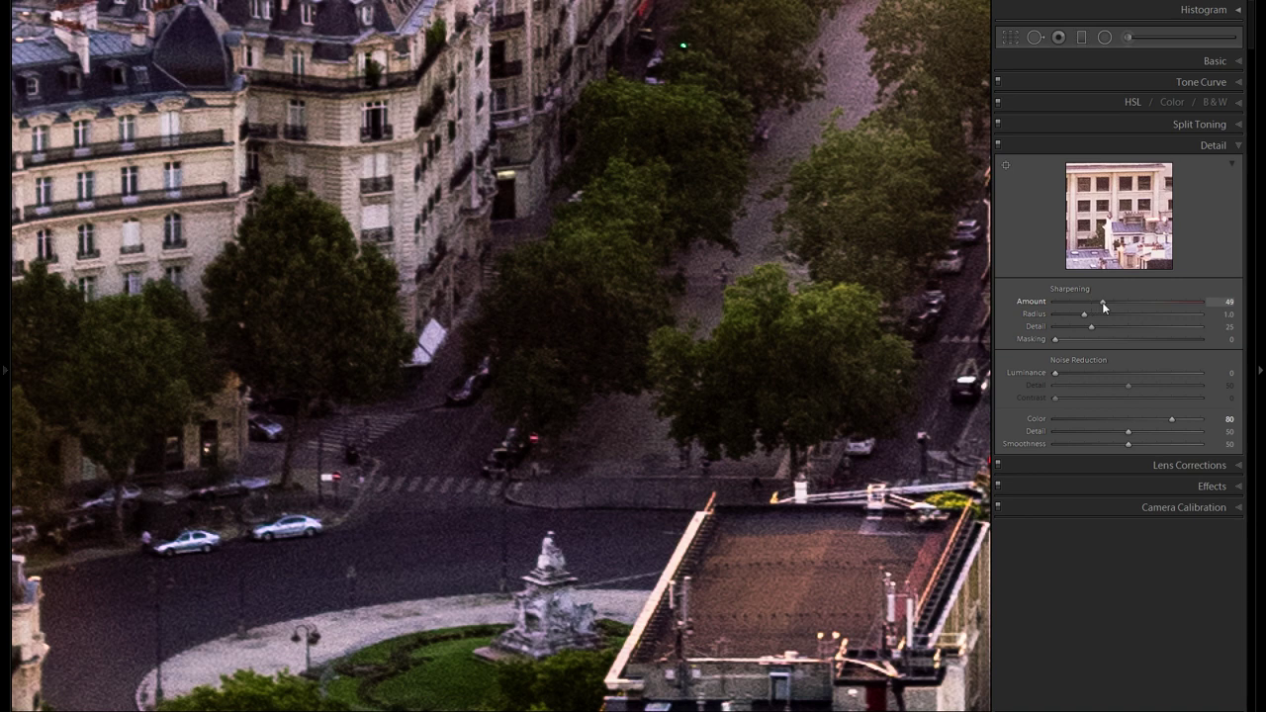
left_click_drag(1106, 306, 1130, 305)
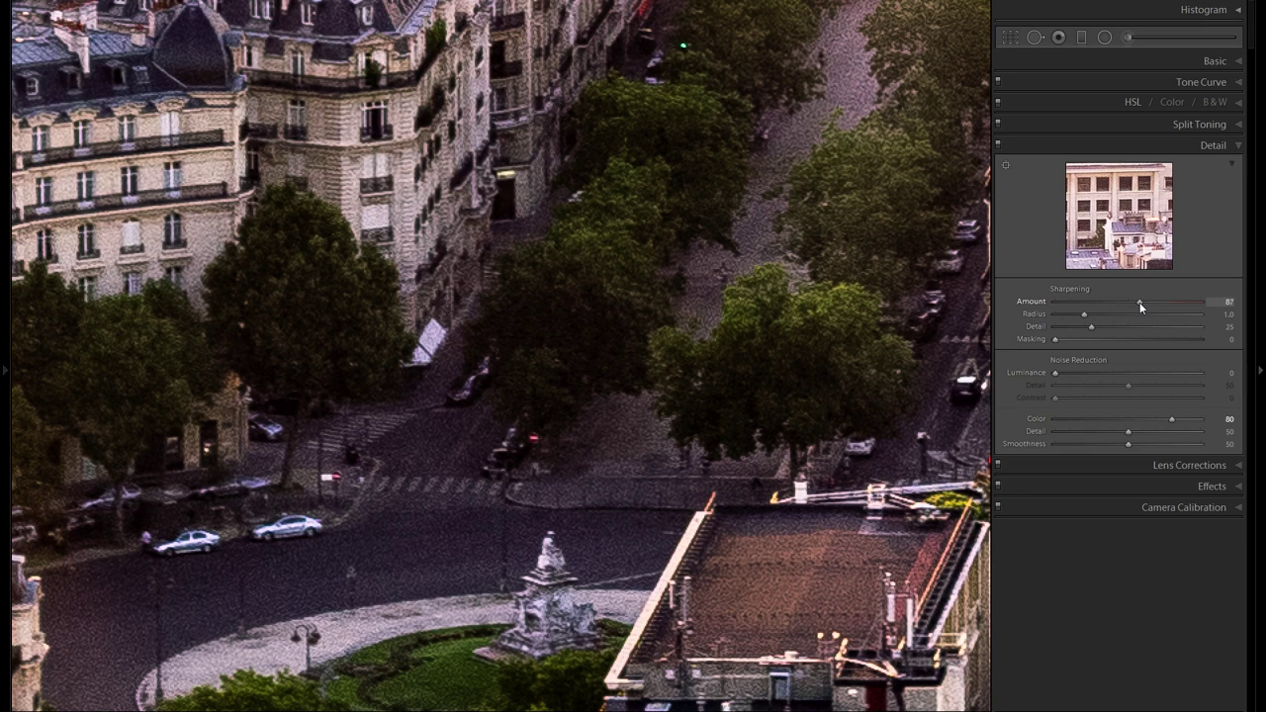
left_click_drag(1130, 302, 1116, 305)
left_click(644, 383)
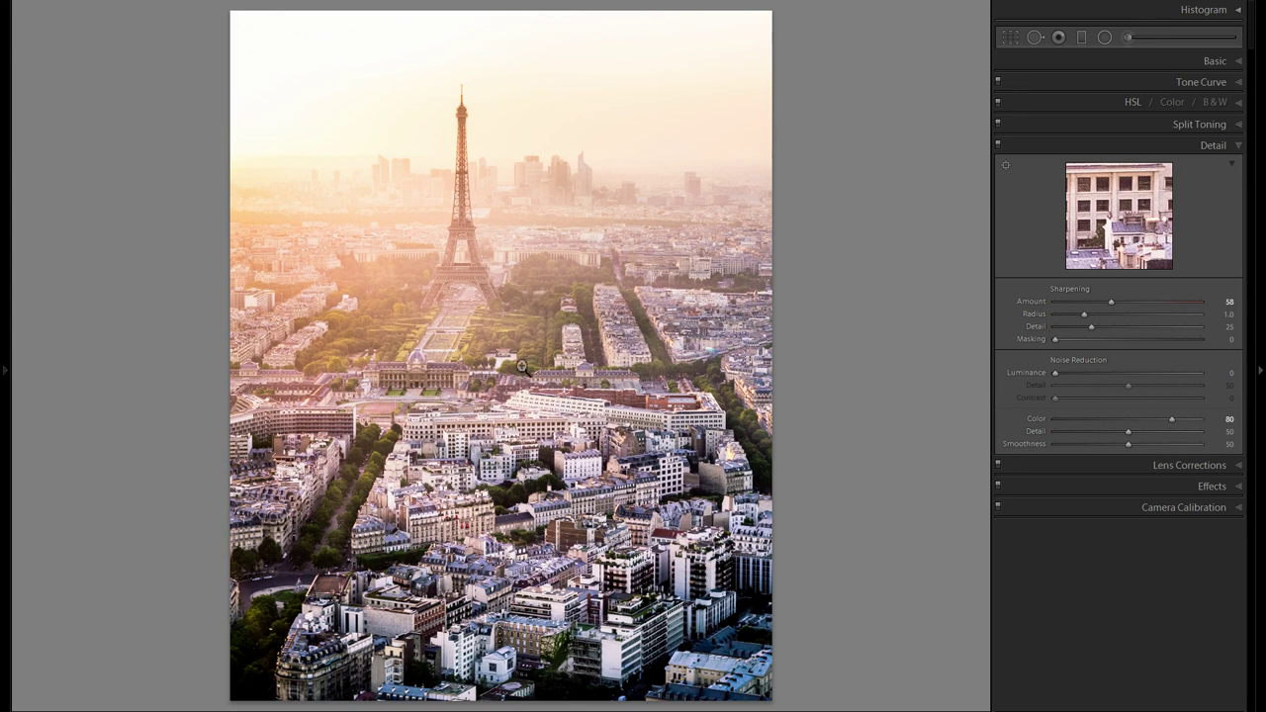
key("alt")
Raise sharpening Masking from 0 through 42 to 56 while viewing the black-and-white mask preview.
left_click(1055, 339, "alt")
left_click_drag(1056, 339, 1098, 340)
left_click_drag(1103, 340, 1116, 339)
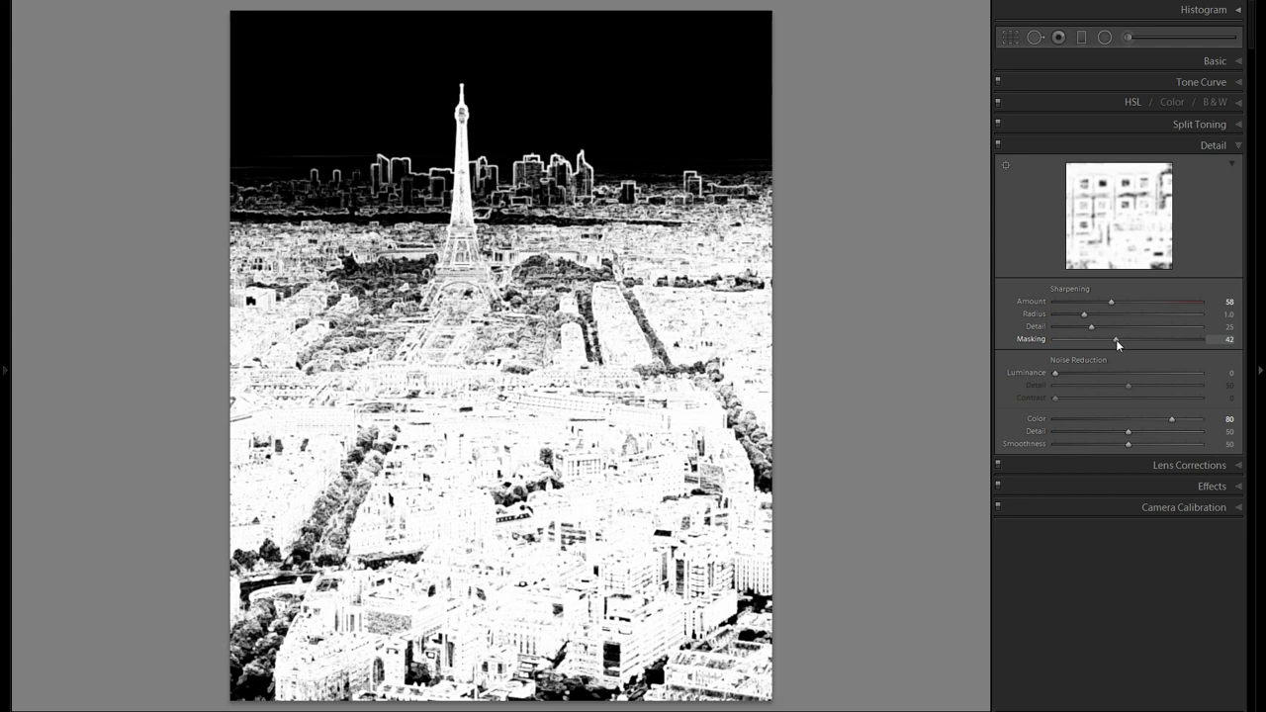
left_click_drag(1116, 339, 1115, 340)
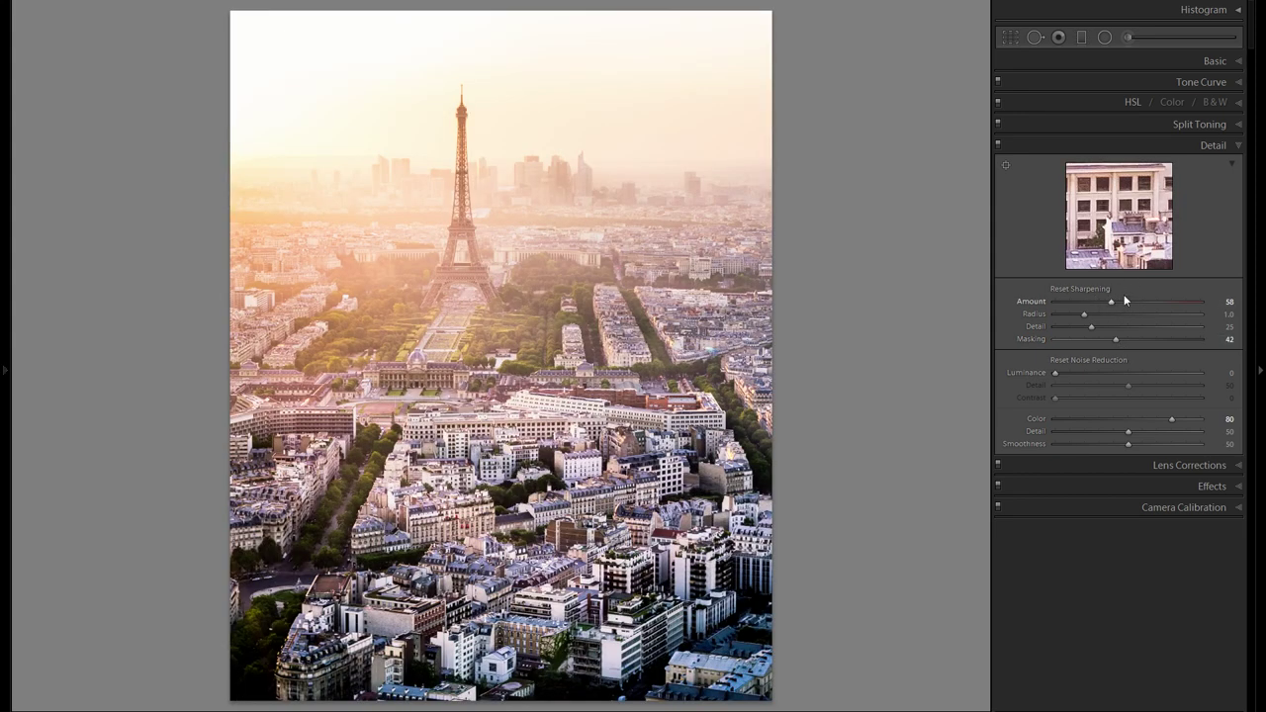
left_click_drag(1118, 341, 1129, 340)
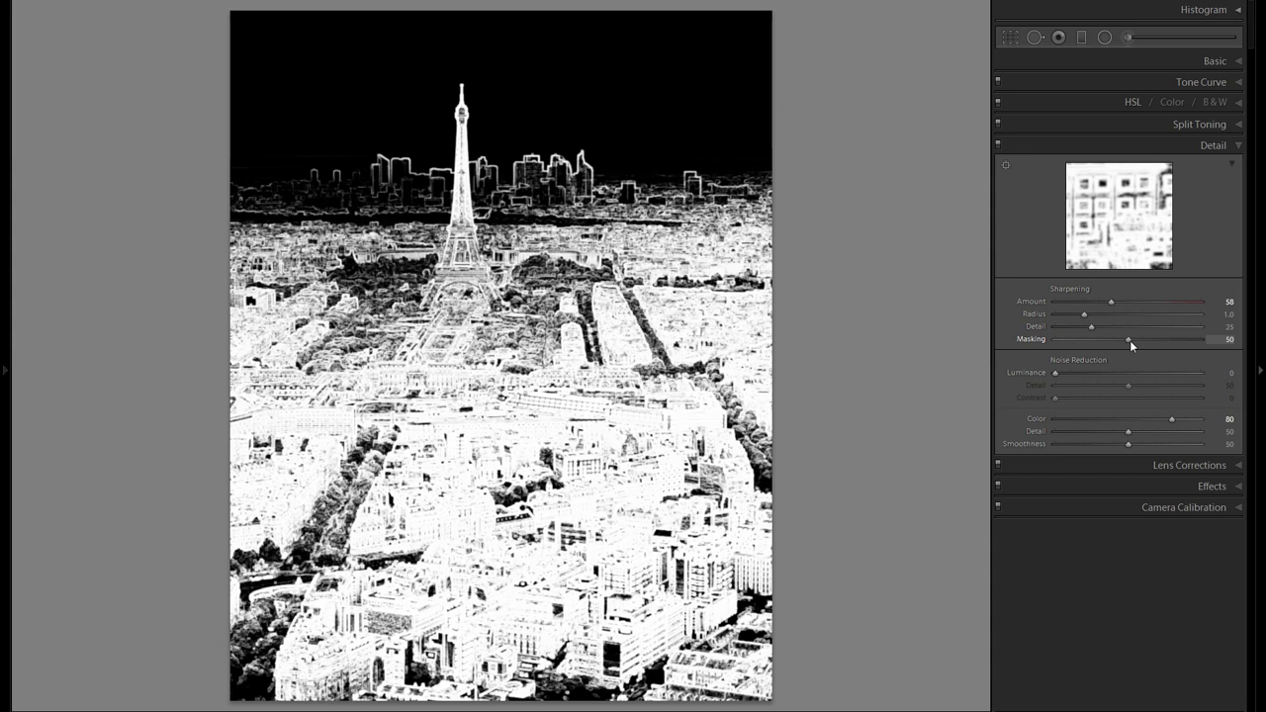
left_click_drag(1129, 341, 1138, 339)
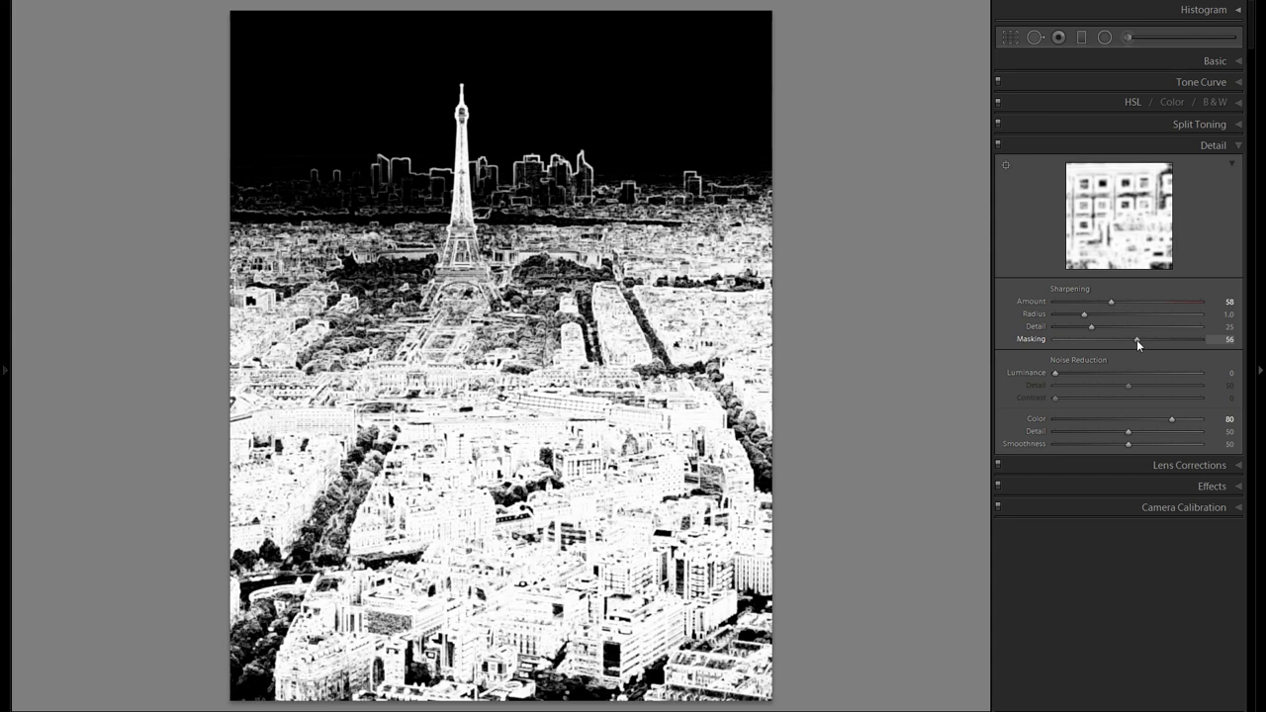
left_click_drag(1136, 339, 1136, 339)
Zoom to 1:1 on the sky, pan across it, and drop sharpening Masking to 0 to compare.
left_click(658, 112)
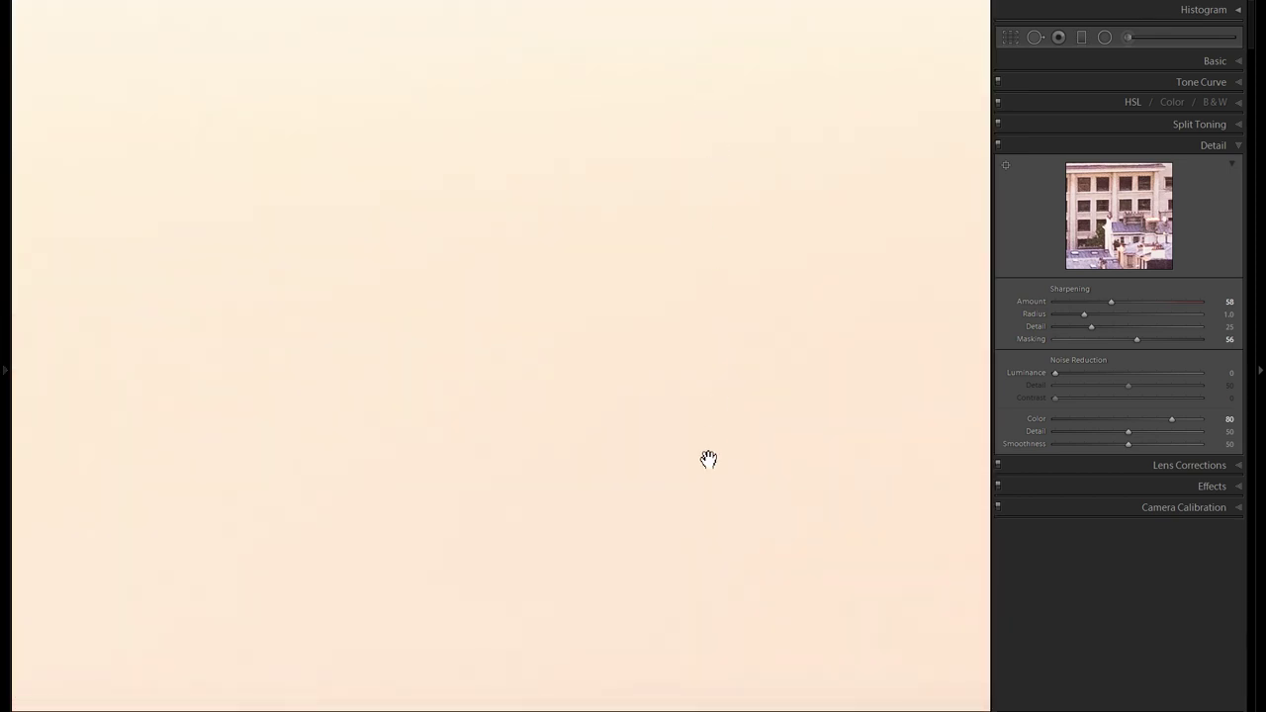
left_click_drag(664, 480, 604, 416)
left_click(1073, 339)
left_click_drag(805, 391, 755, 423)
left_click_drag(753, 421, 448, 588)
Return to Fit view and try Masking at 48, 83 and 66 before settling at 60.
left_click(453, 530)
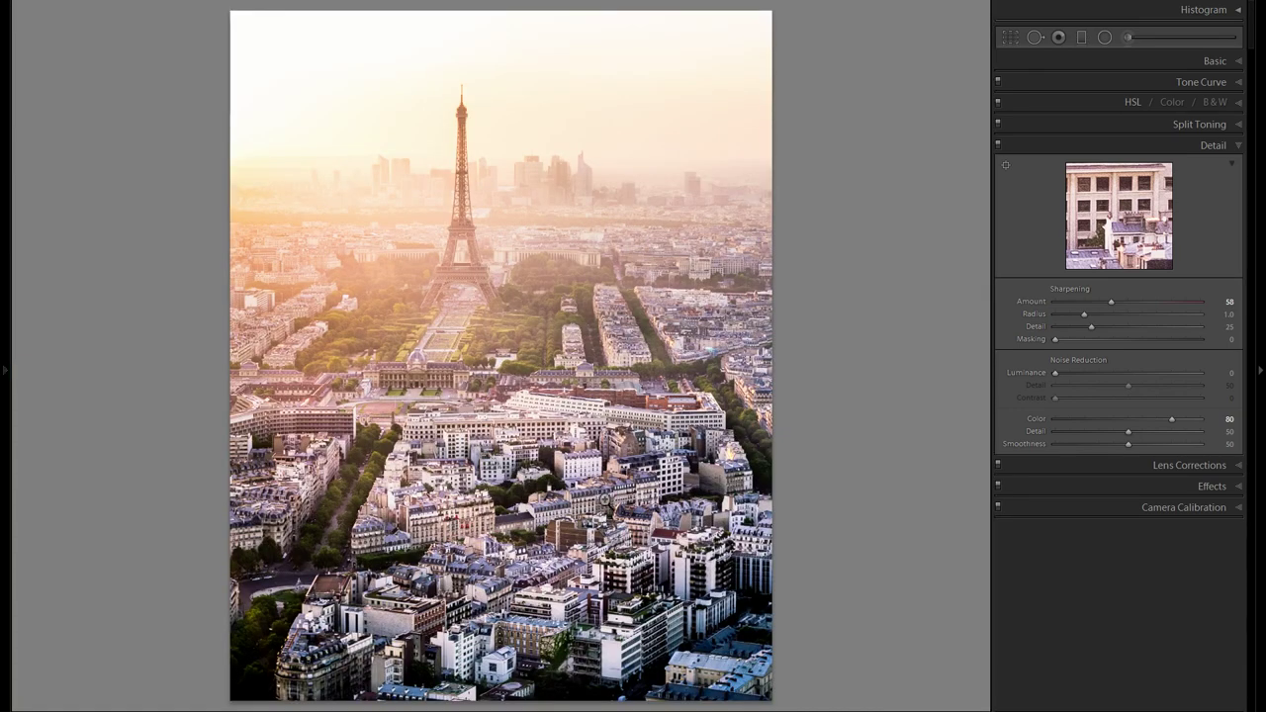
left_click_drag(1072, 345, 1143, 343)
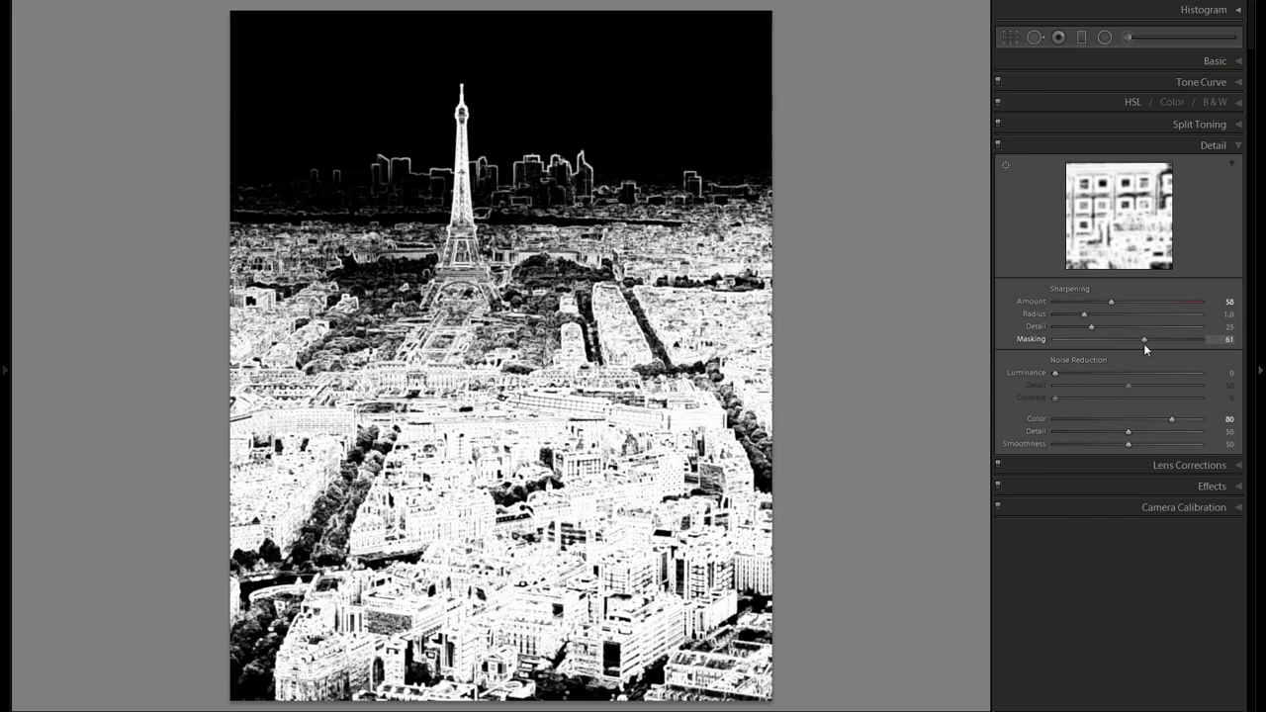
left_click_drag(1146, 343, 1174, 346)
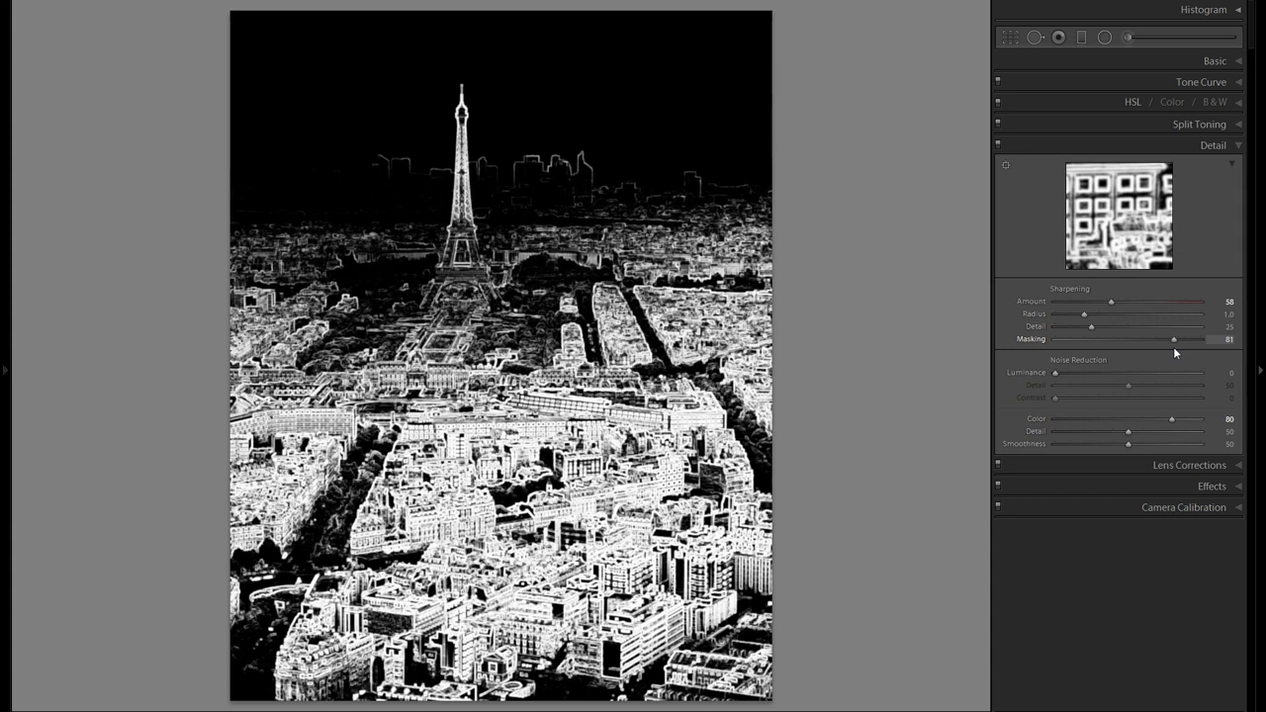
left_click_drag(1173, 346, 1134, 348)
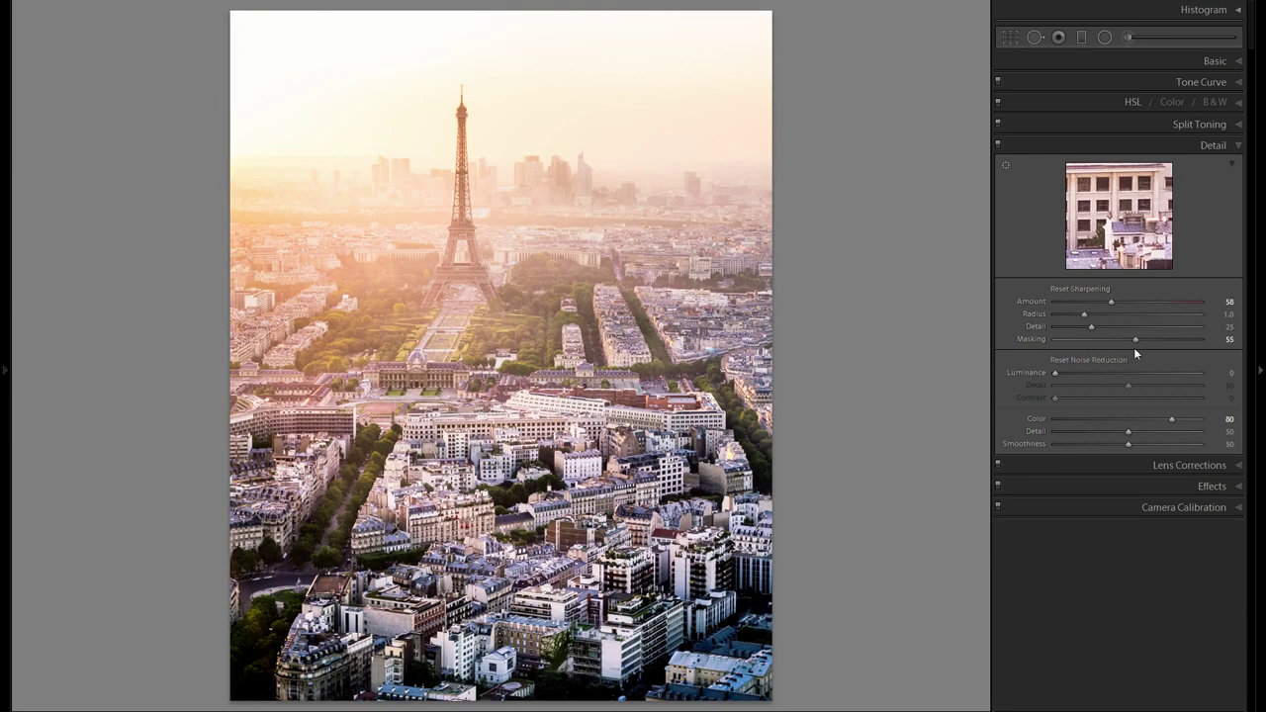
left_click_drag(1135, 348, 1142, 342)
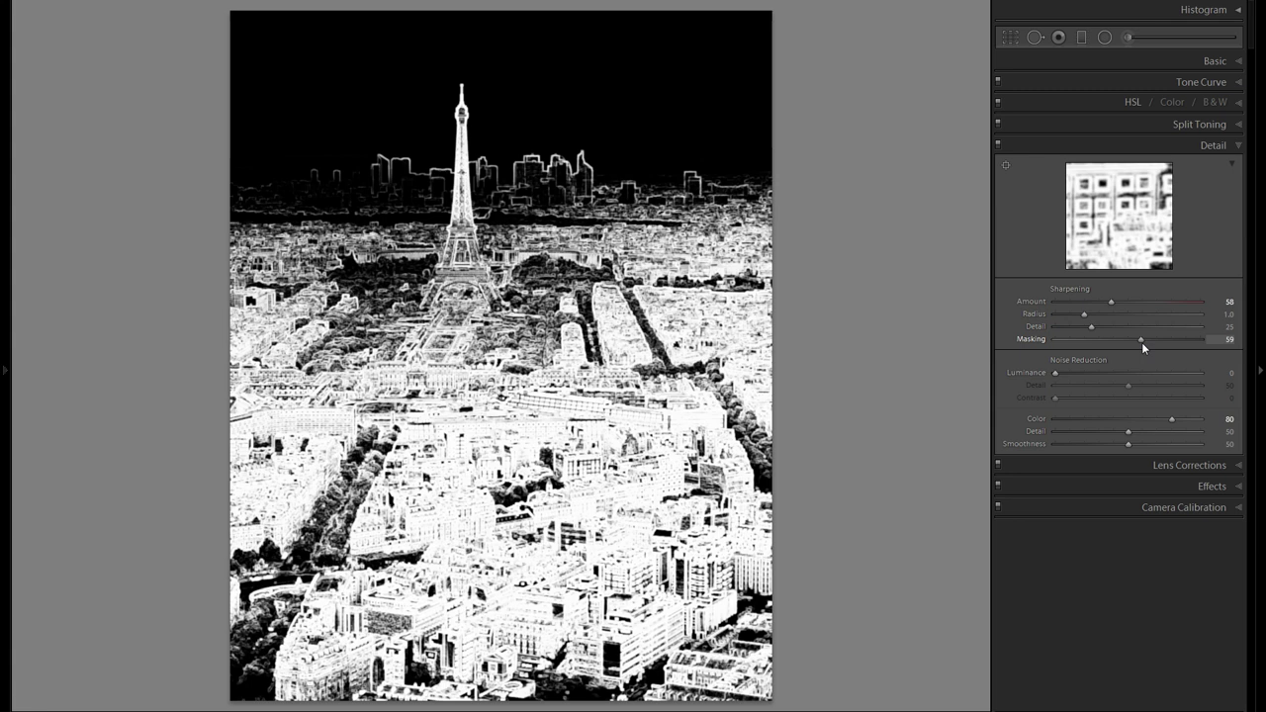
left_click_drag(1147, 342, 1143, 342)
left_click_drag(1144, 342, 1143, 342)
left_click_drag(1143, 342, 1141, 341)
left_click_drag(1140, 339, 1140, 338)
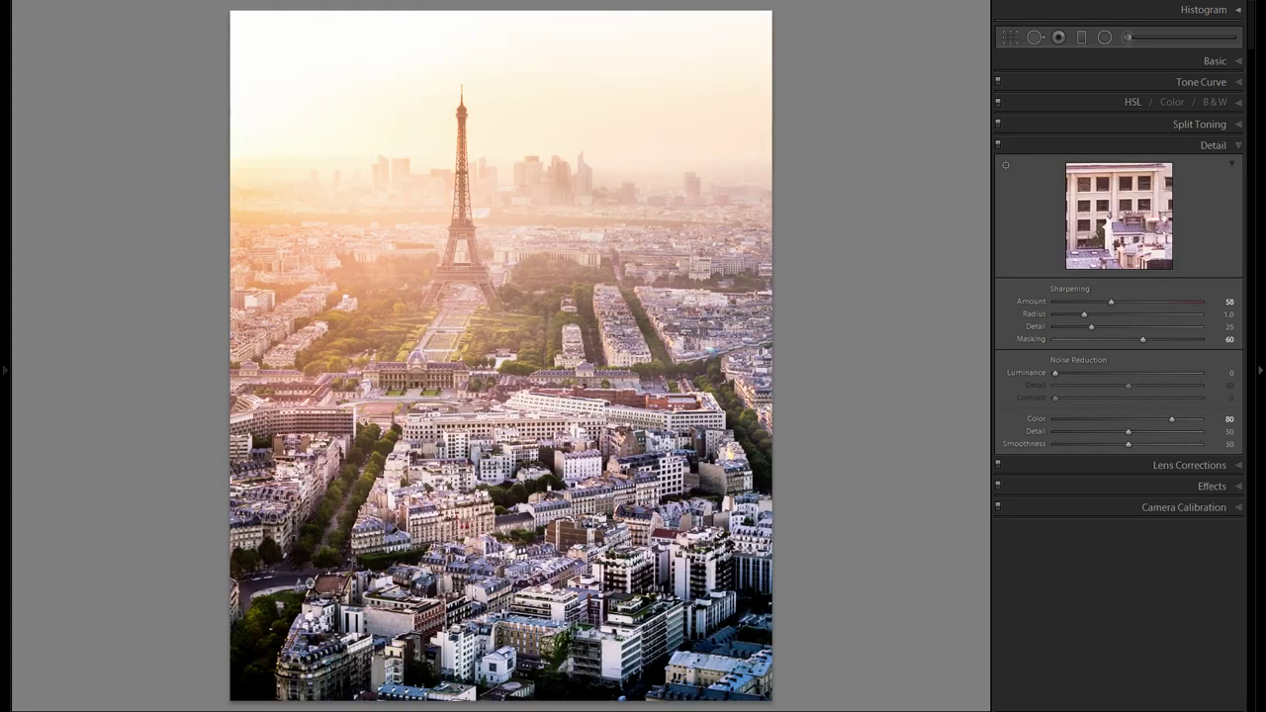
Zoom 1:1 on the street corner, test Detail up to 100 and a higher Radius, then reset them to 25 and 1.0.
left_click(305, 587)
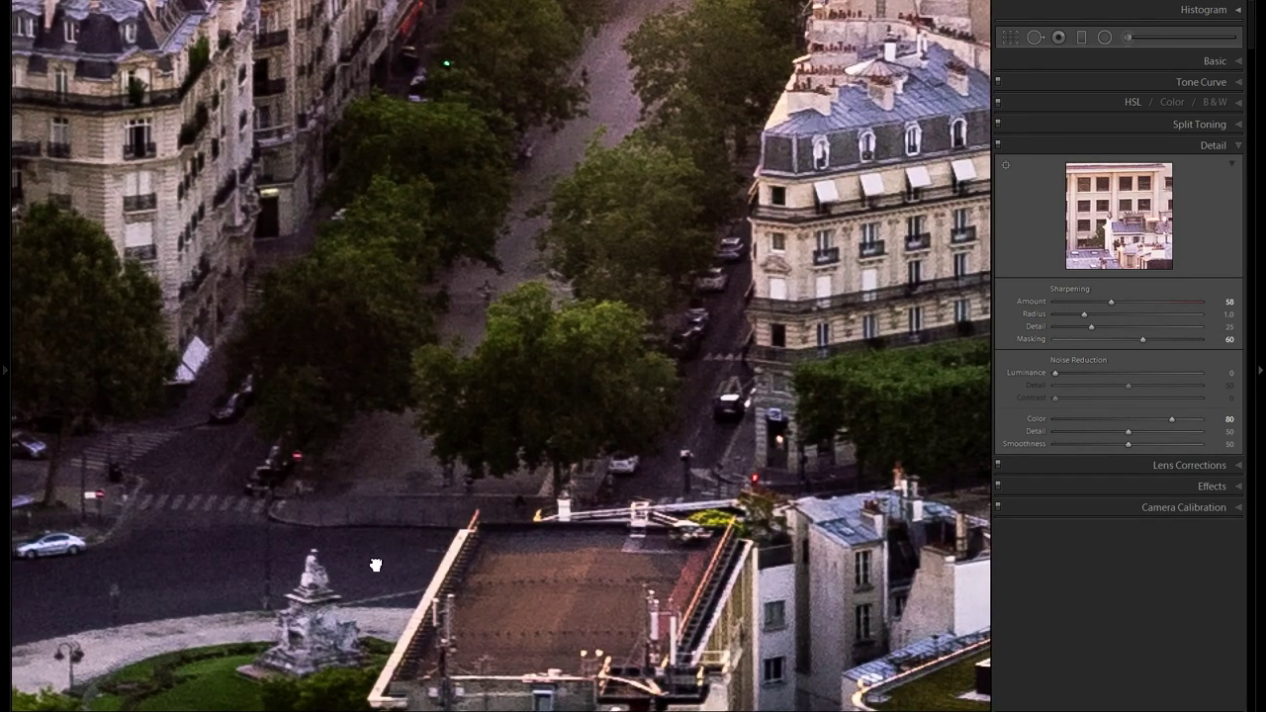
left_click_drag(376, 565, 441, 574)
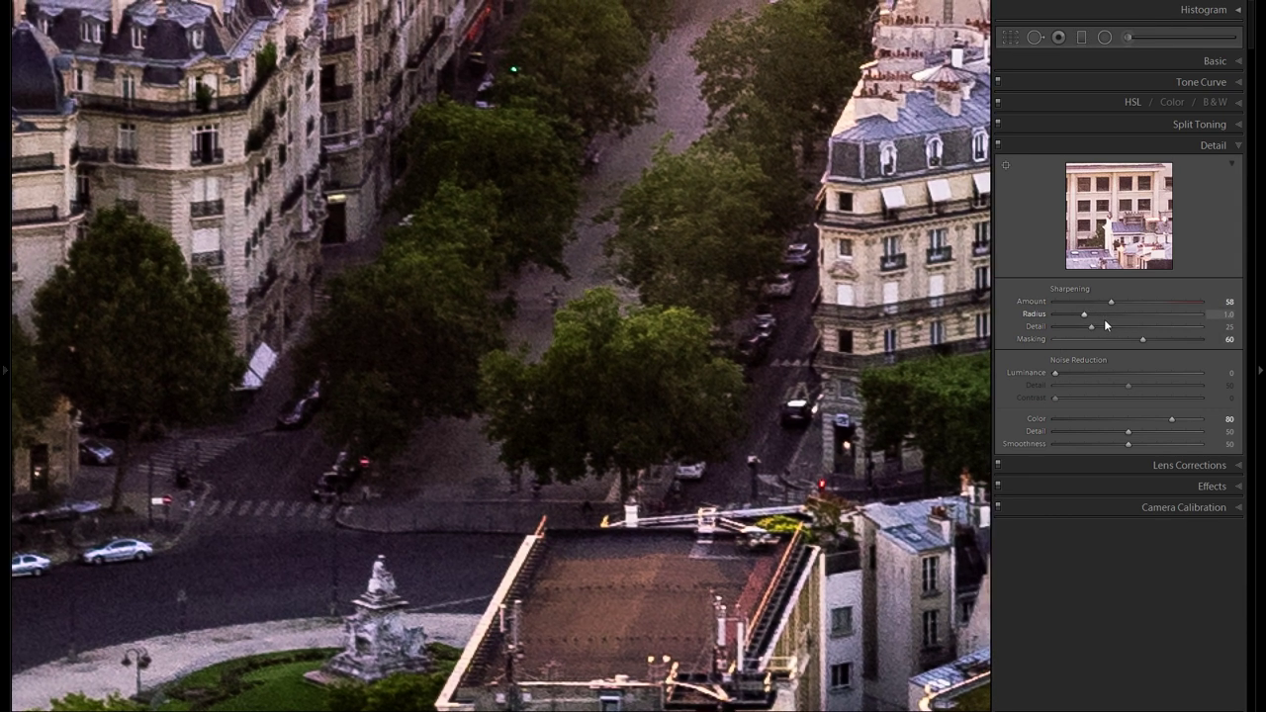
left_click_drag(1095, 333, 1127, 332)
left_click_drag(1073, 328, 1252, 323)
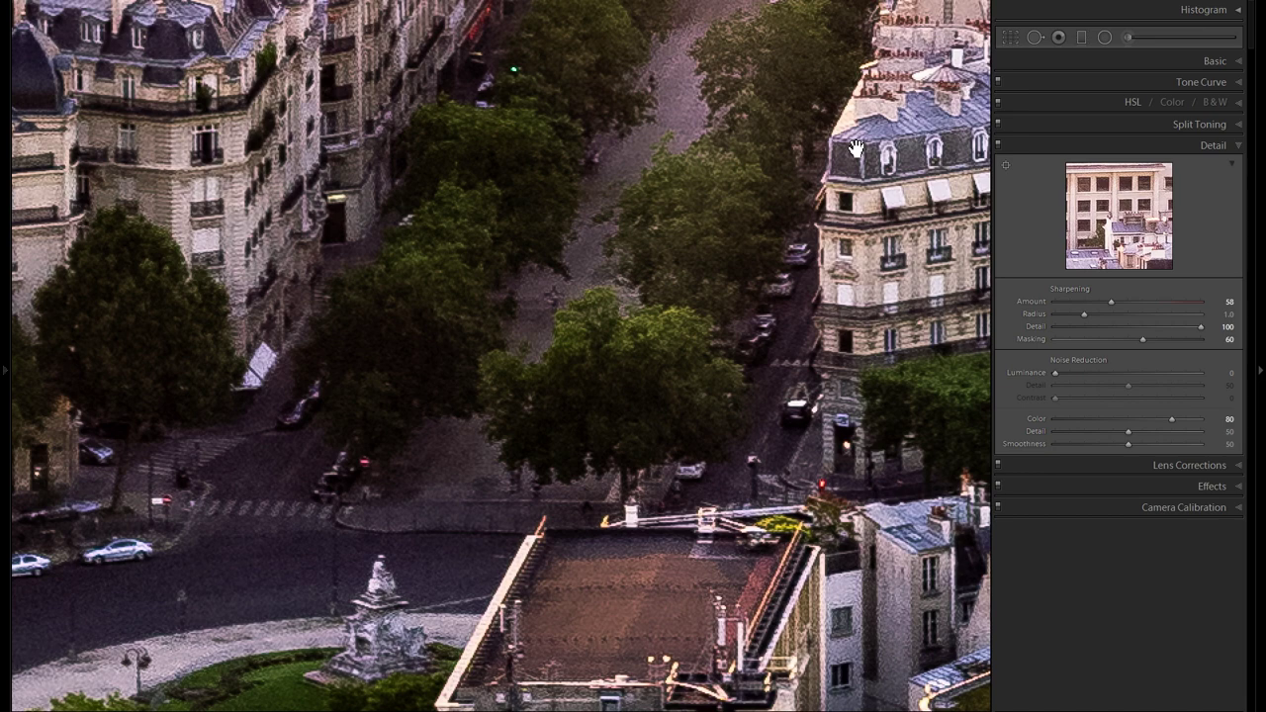
double_click(1037, 326)
left_click_drag(1085, 319, 1125, 319)
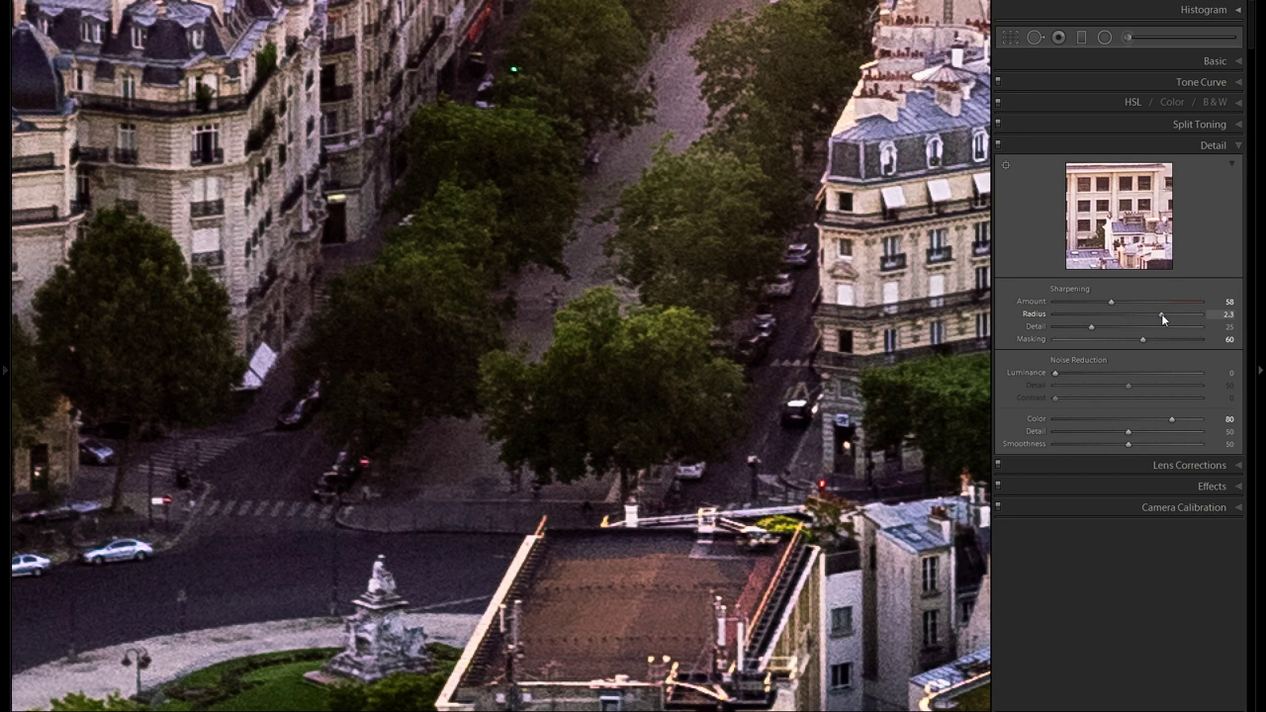
double_click(1042, 313)
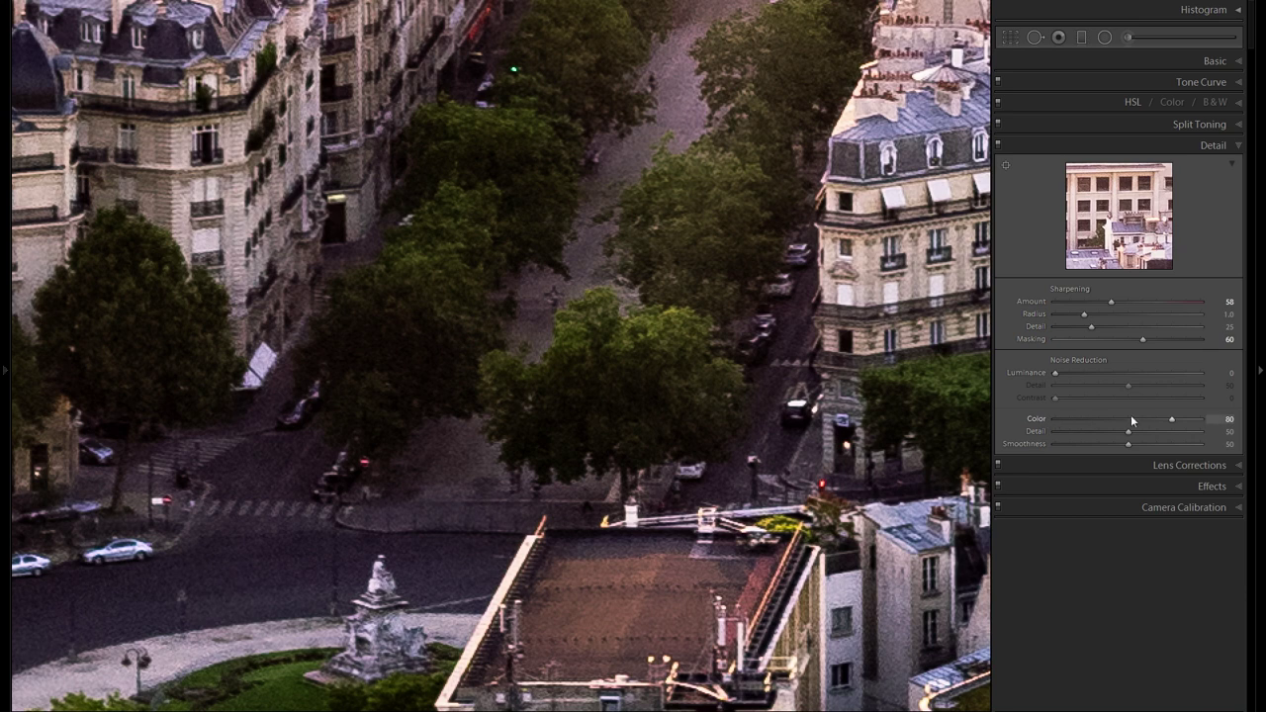
Drop colour noise reduction to 25, then set it to 82.
left_click_drag(1167, 422, 1087, 428)
left_click(1175, 419)
Return to Fit view and briefly preview the sharpening mask, leaving Masking at 60.
key("z")
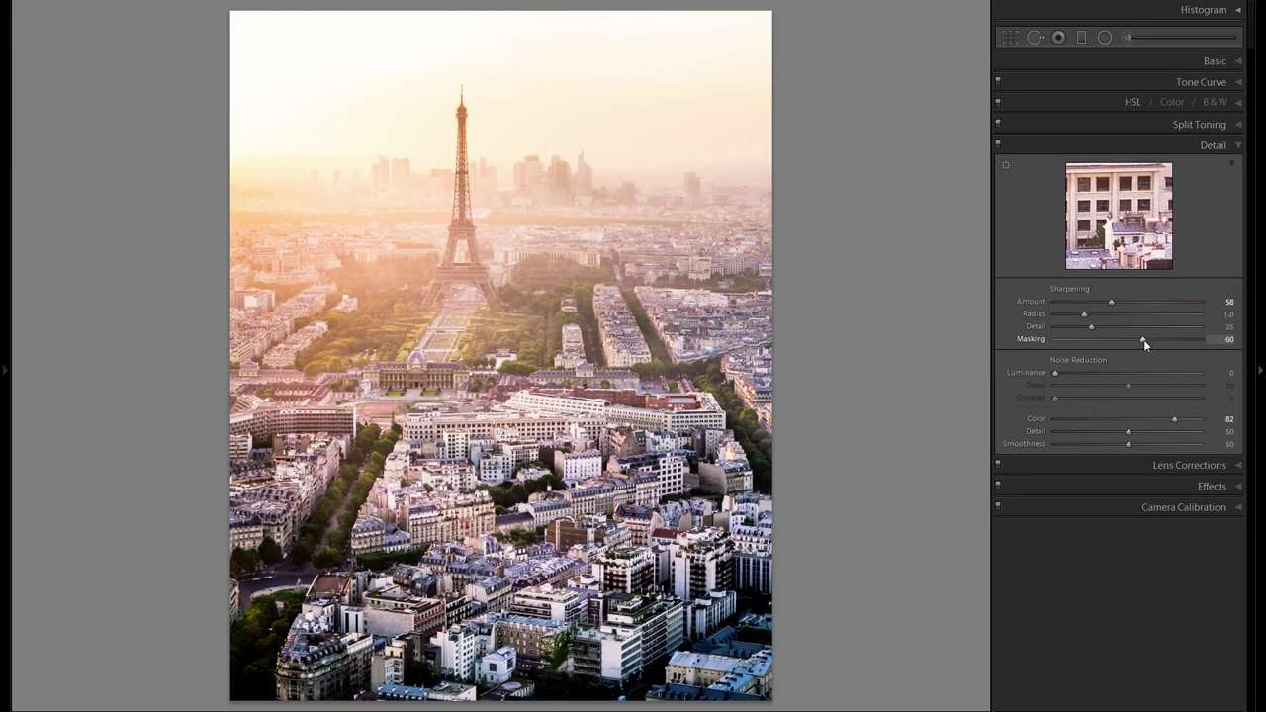
left_click(1143, 339, "alt")
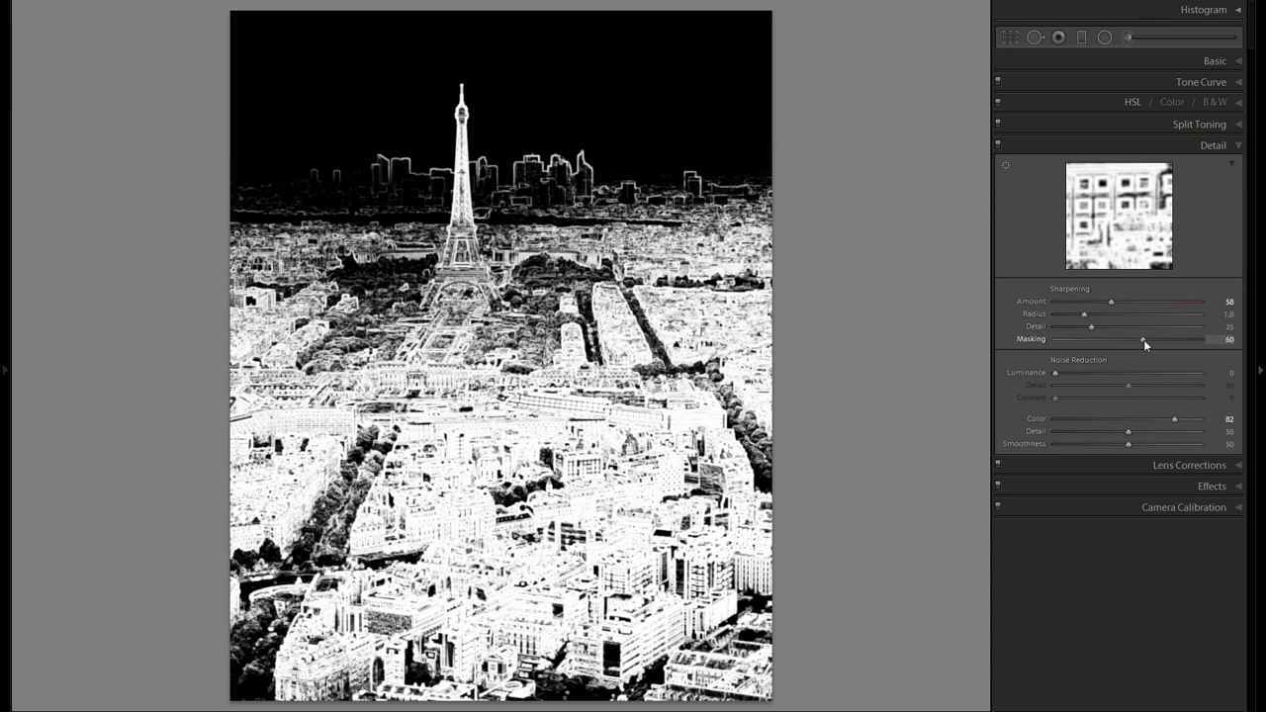
left_click_drag(1143, 339, 1143, 339)
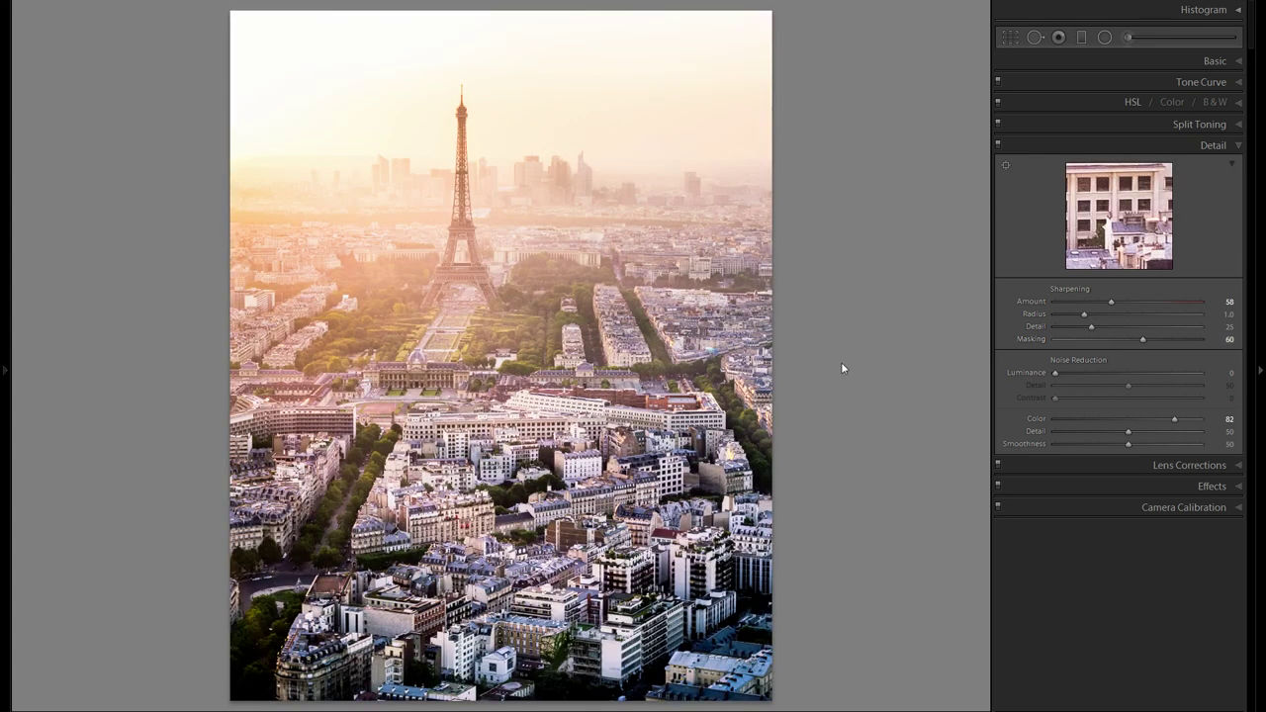